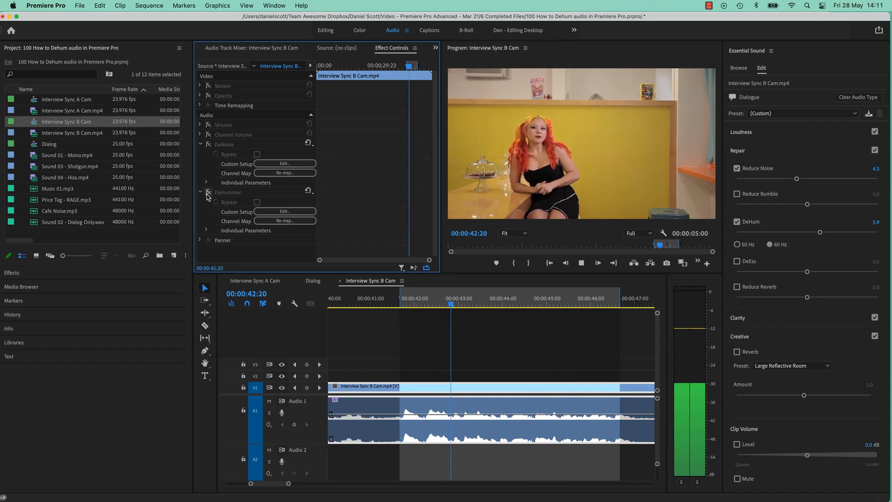
pyautogui.press('space')
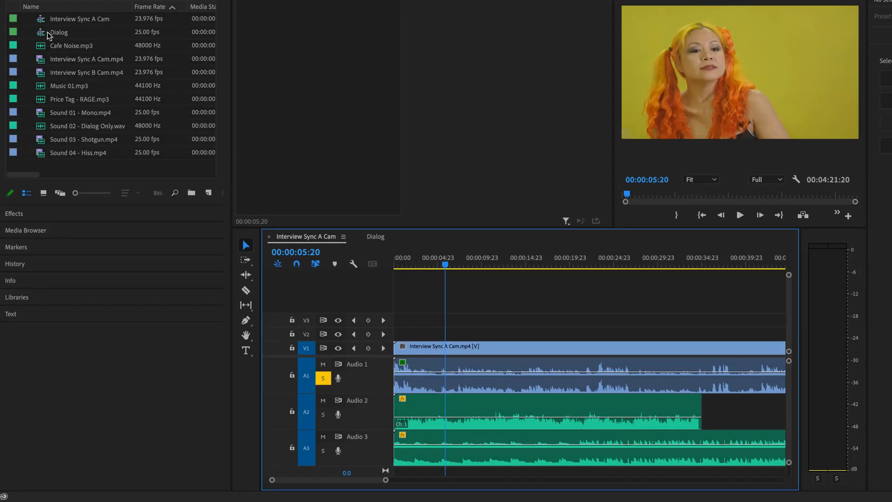
# Create a new sequence from Interview Sync B Cam.mp4 and enlarge its audio tracks to show the waveforms
pyautogui.click(76, 72)
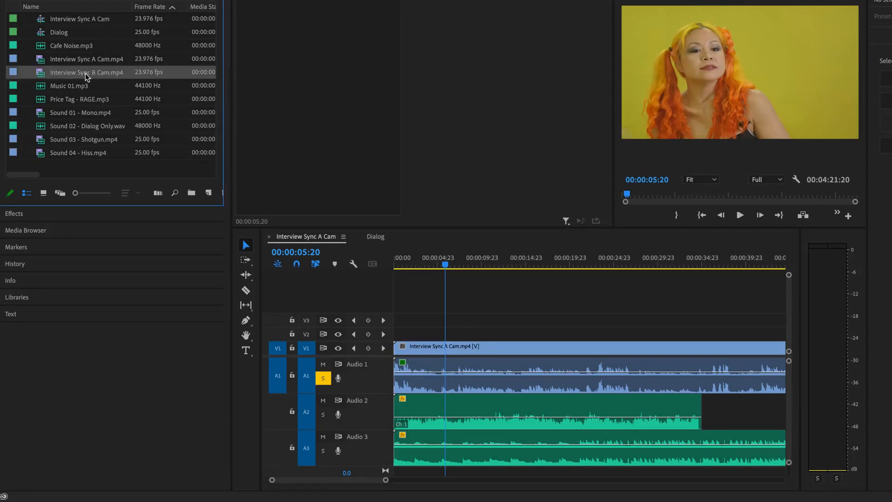
pyautogui.moveTo(207, 192); pyautogui.dragTo(207, 193)
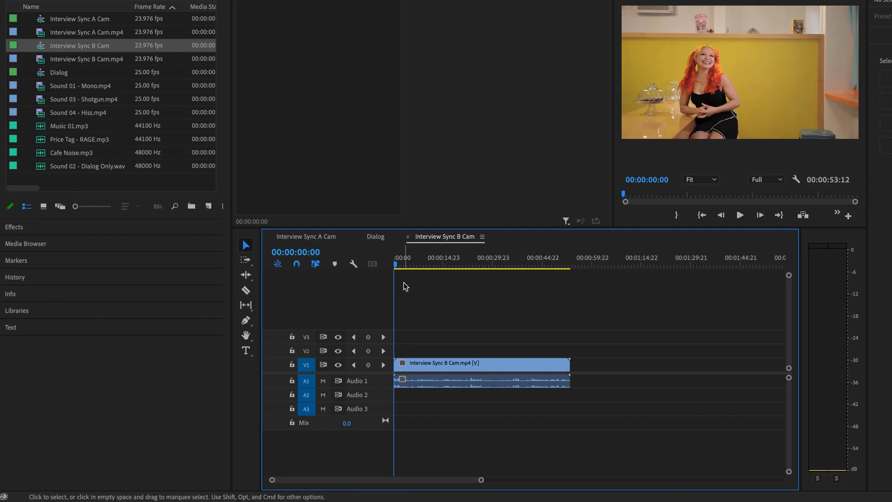
pyautogui.hotkey('alt', '=')
pyautogui.hotkey('alt', '=')
pyautogui.hotkey('alt', '=')
pyautogui.hotkey('alt', '=')
pyautogui.hotkey('alt', '=')
pyautogui.hotkey('alt', '=')
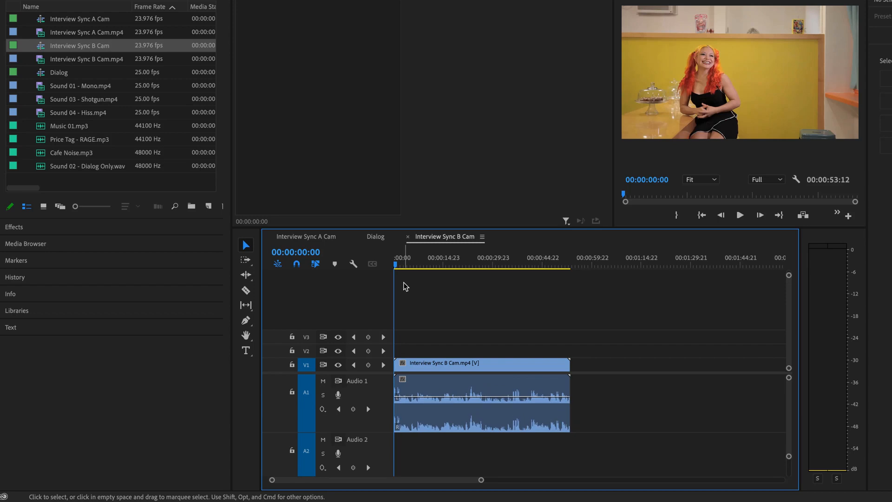
# Audition the interview audio from 00:00:26:14 and replay the passage around 27 seconds, listening for background hum
pyautogui.press('=')
pyautogui.moveTo(589, 266); pyautogui.dragTo(571, 274)
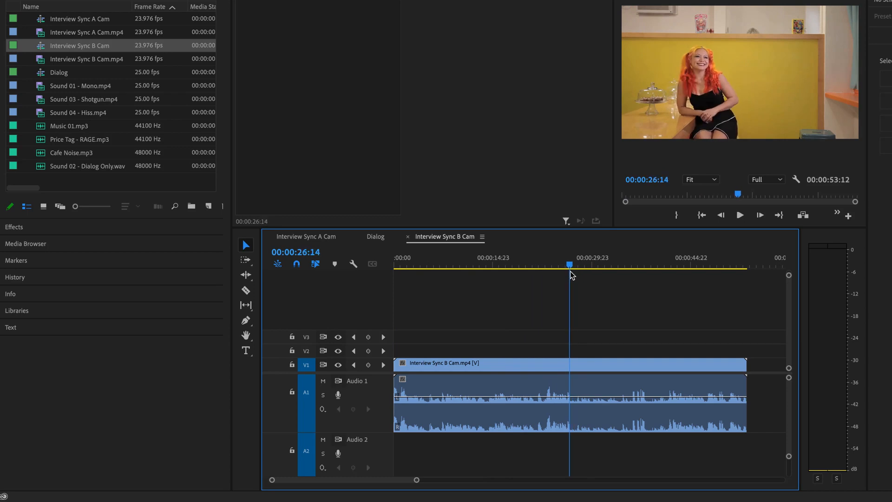
pyautogui.press('=')
pyautogui.press('=')
pyautogui.press('=')
pyautogui.press('space')
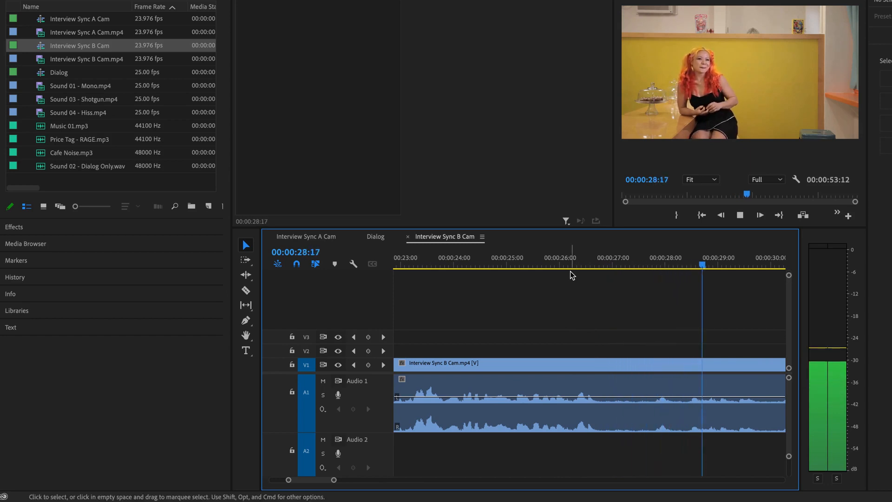
pyautogui.click(606, 264)
pyautogui.press('space')
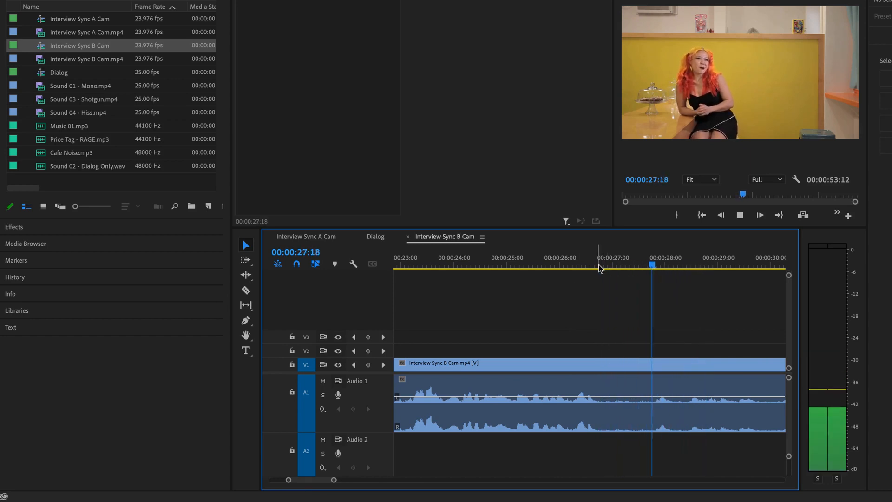
pyautogui.press('space')
pyautogui.click(599, 269)
pyautogui.press('space')
# Audition further passages of the sequence, around 29 and 38 seconds, to find a speech pause with only background hum
pyautogui.press('space')
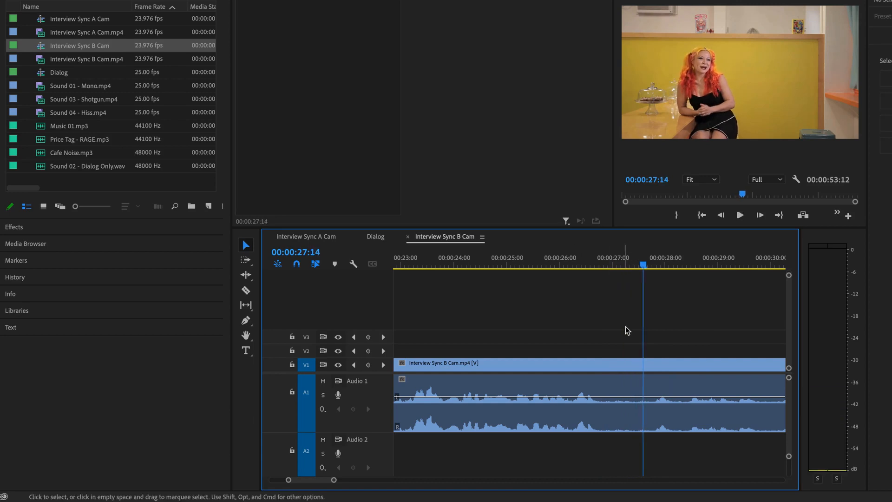
pyautogui.scroll(-2, 632, 336)
pyautogui.press('space')
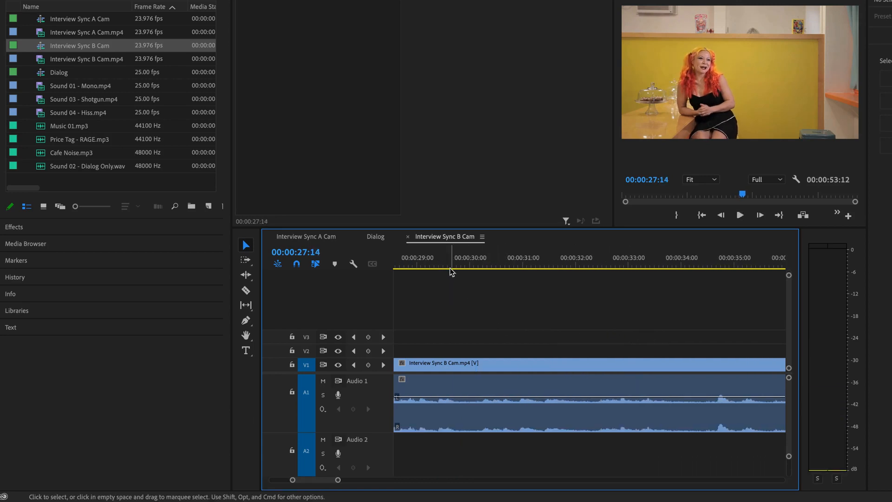
pyautogui.click(454, 266)
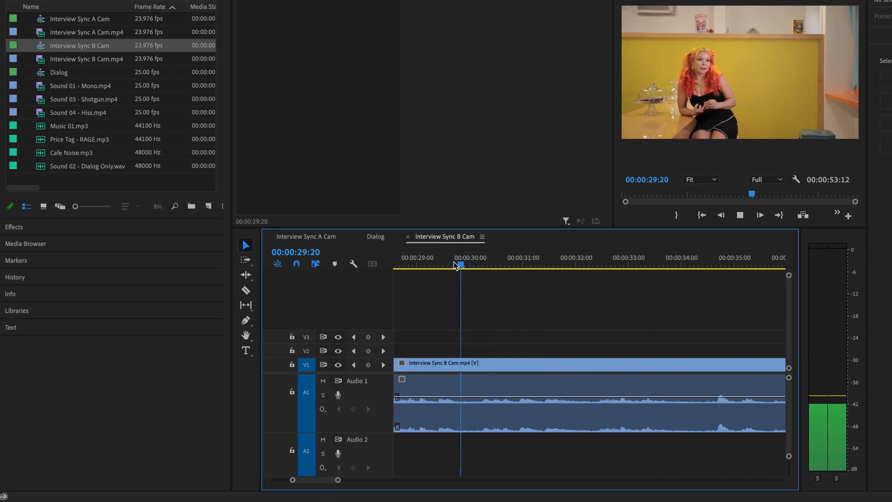
pyautogui.press('space')
pyautogui.moveTo(470, 265); pyautogui.dragTo(657, 266)
pyautogui.press('space')
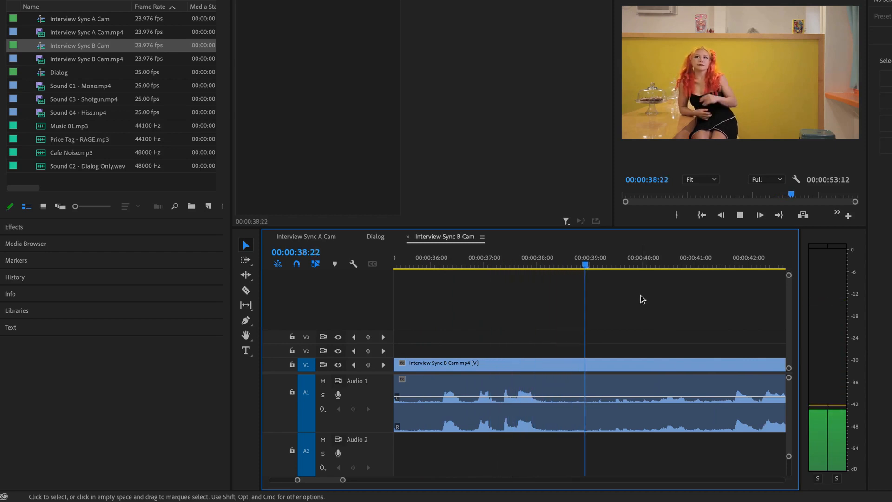
pyautogui.press('space')
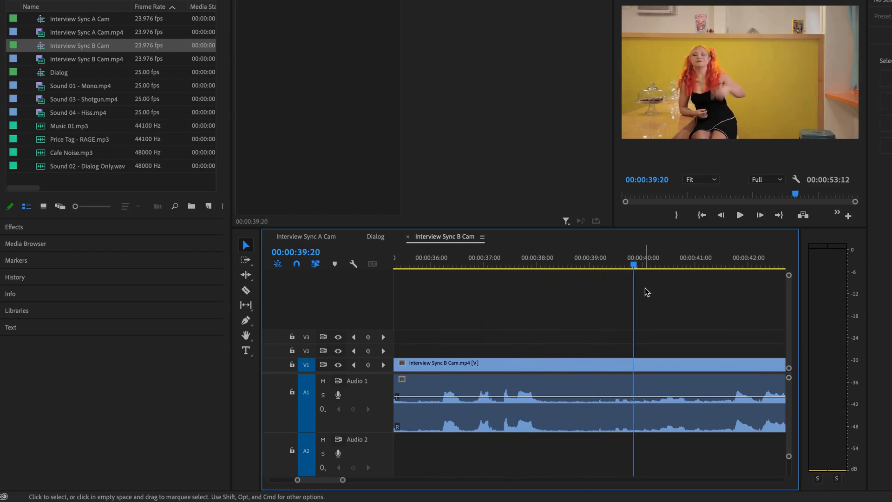
# Mark the speech pause with an In point at 00:00:38:06 and an Out point at 00:00:39:03
pyautogui.click(543, 264)
pyautogui.moveTo(548, 265); pyautogui.dragTo(551, 266)
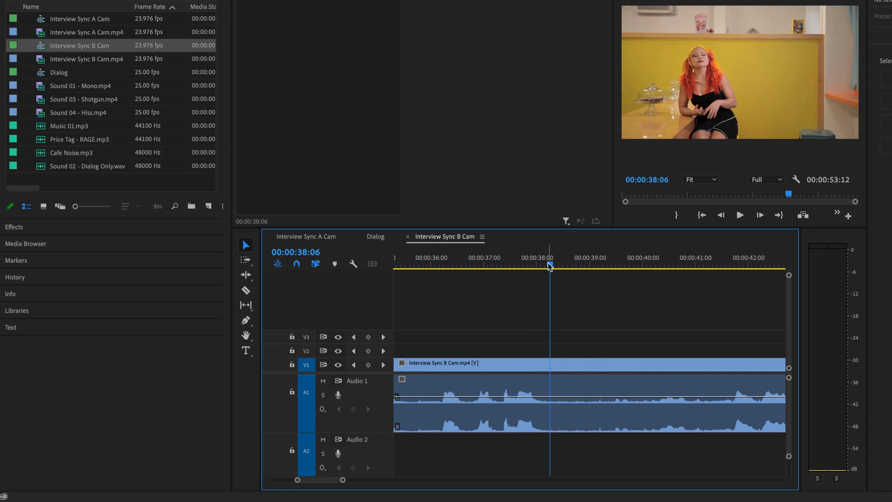
pyautogui.press('i')
pyautogui.press('space')
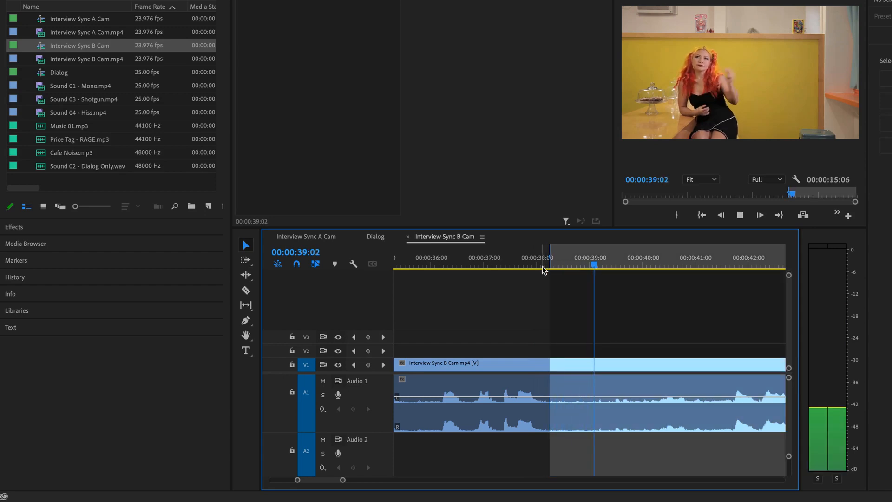
pyautogui.press('space')
pyautogui.moveTo(593, 265); pyautogui.dragTo(598, 268)
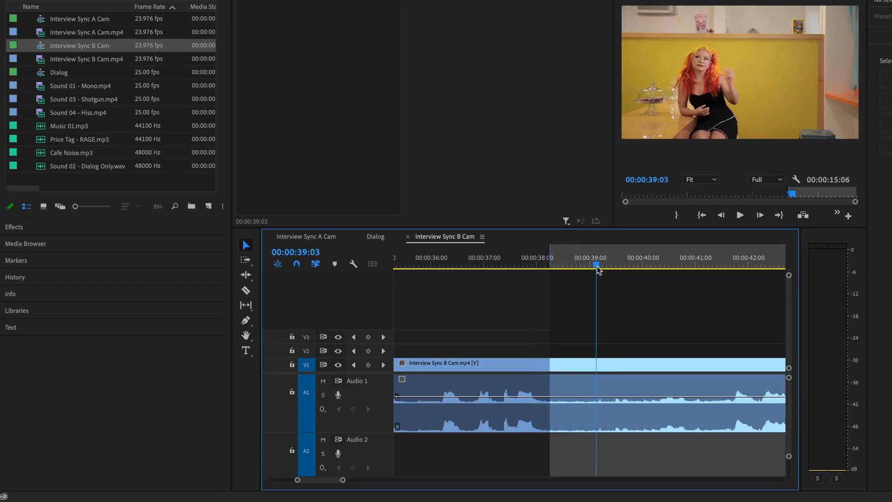
pyautogui.press('o')
pyautogui.press('space')
pyautogui.press('space')
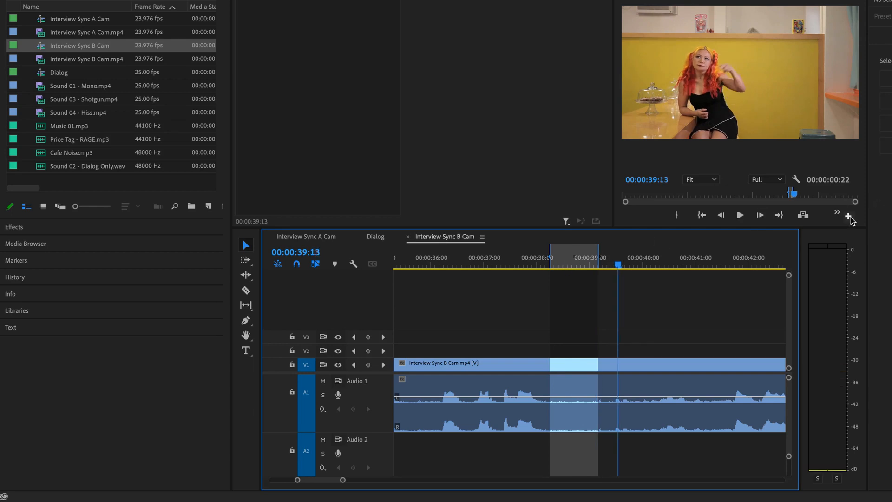
# Widen the Program Monitor to make room for more of its playback controls
pyautogui.click(849, 217)
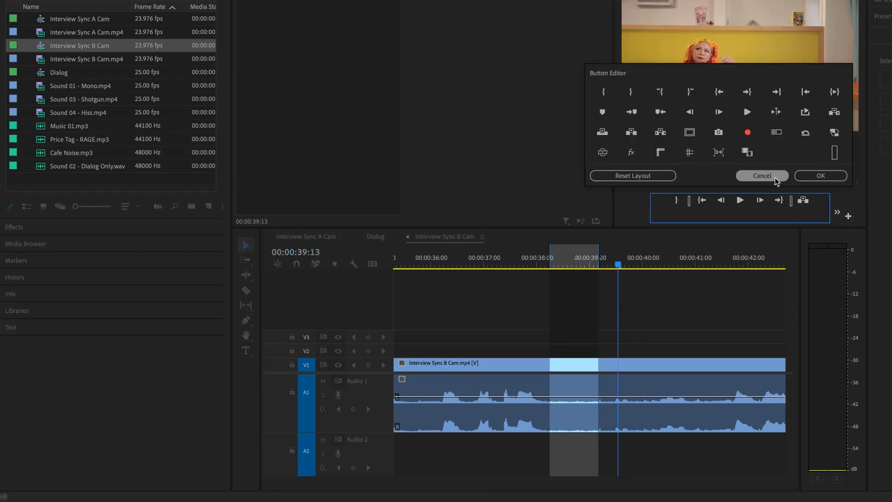
pyautogui.click(762, 176)
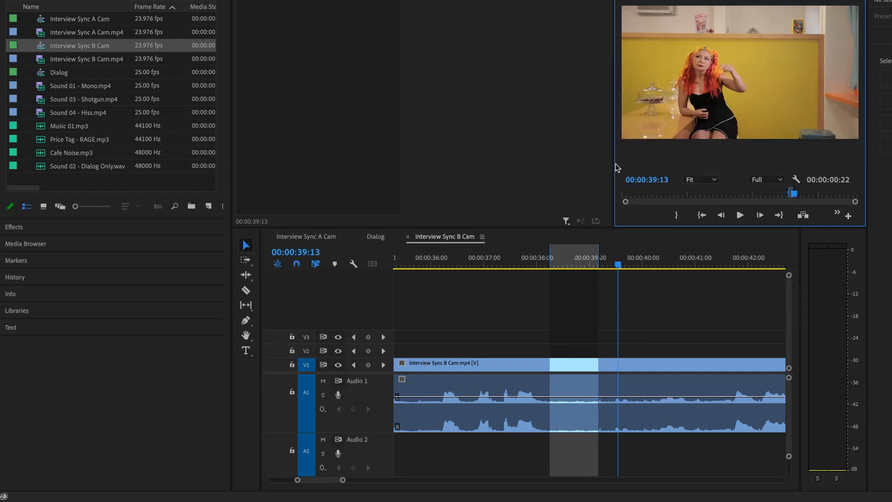
pyautogui.moveTo(614, 162); pyautogui.dragTo(528, 162)
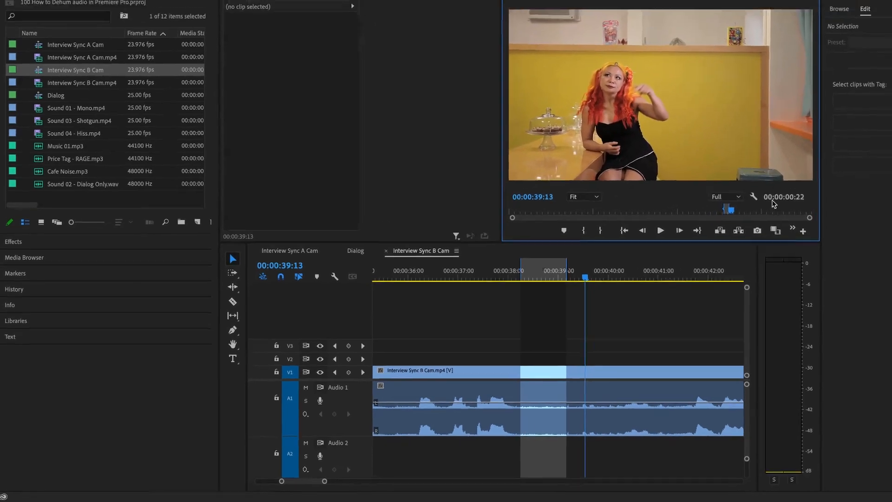
# Enable Loop Playback for the Program Monitor and play the marked range of the sequence
pyautogui.click(793, 227)
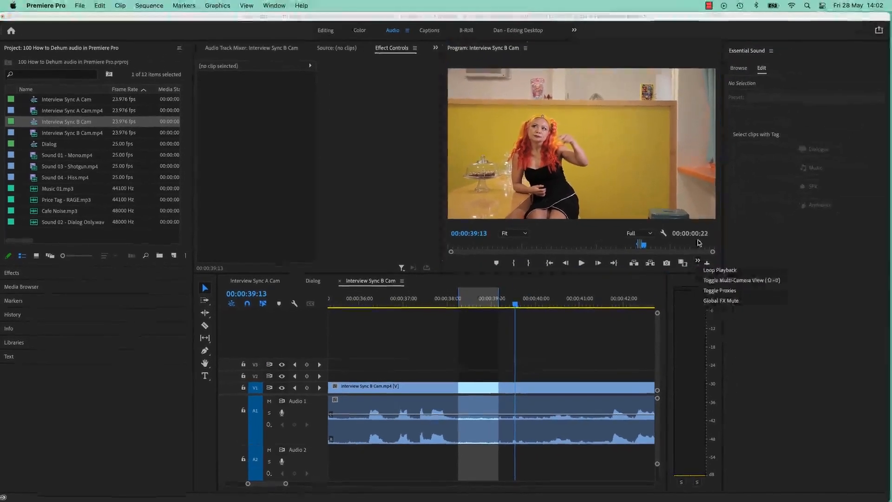
pyautogui.click(820, 237)
pyautogui.click(698, 261)
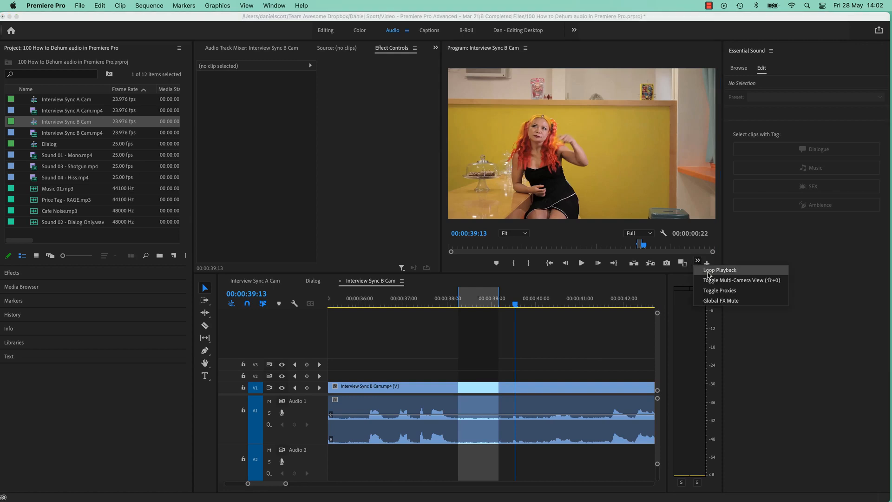
pyautogui.click(709, 271)
pyautogui.click(698, 261)
pyautogui.click(709, 270)
pyautogui.press('space')
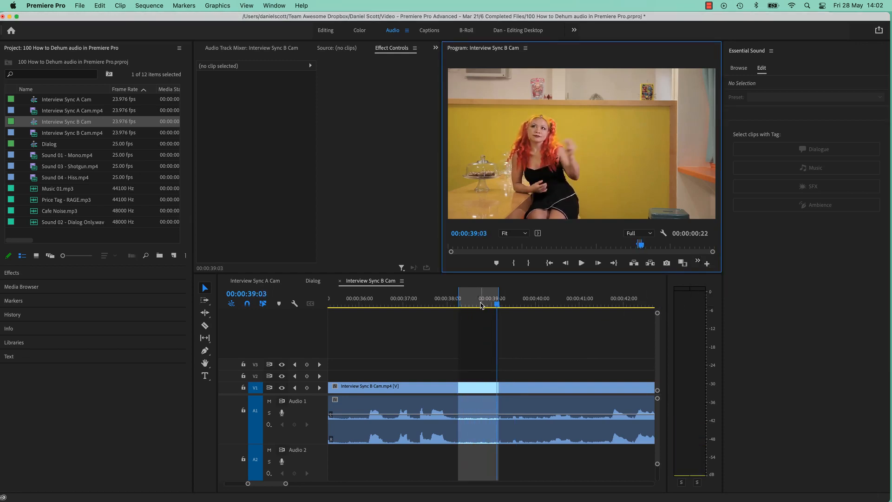
pyautogui.click(553, 321)
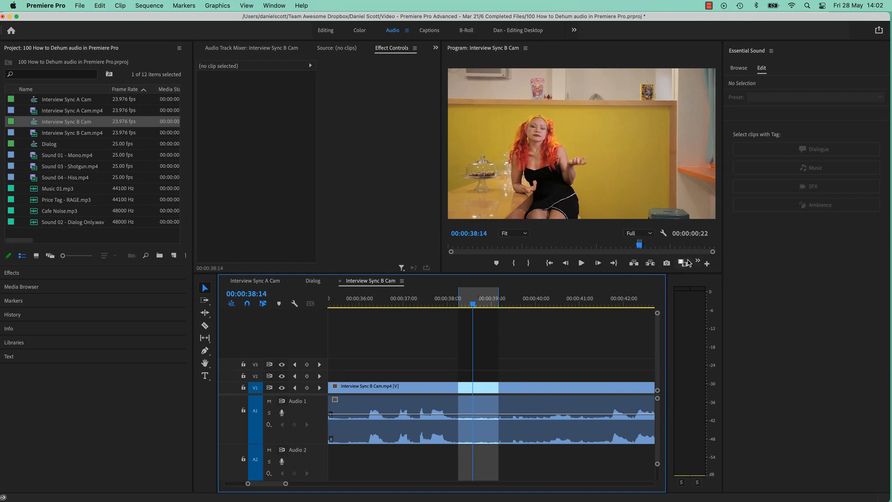
# Select the Interview Sync B Cam clip in the sequence and audition only its audio from Effect Controls
pyautogui.click(518, 387)
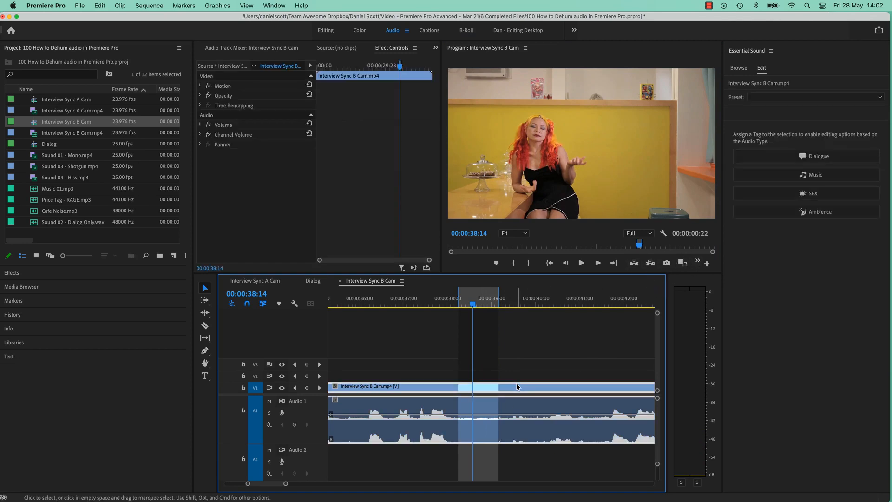
pyautogui.click(414, 269)
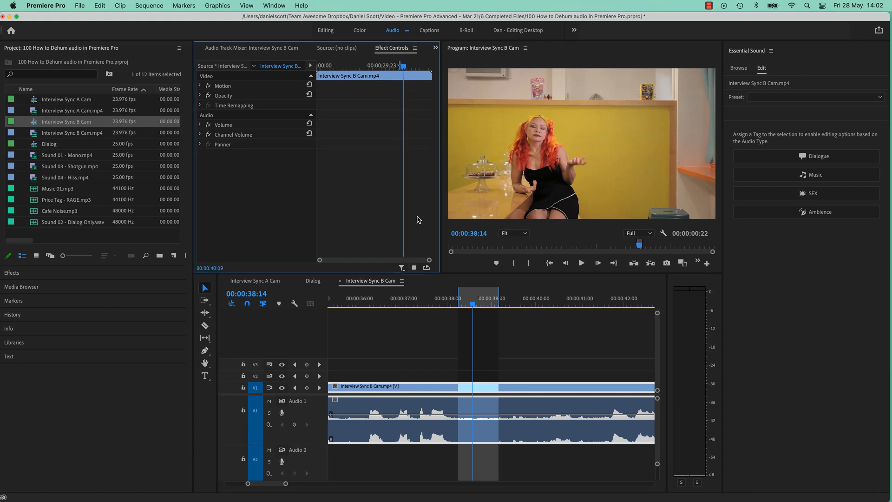
pyautogui.click(414, 267)
pyautogui.click(414, 268)
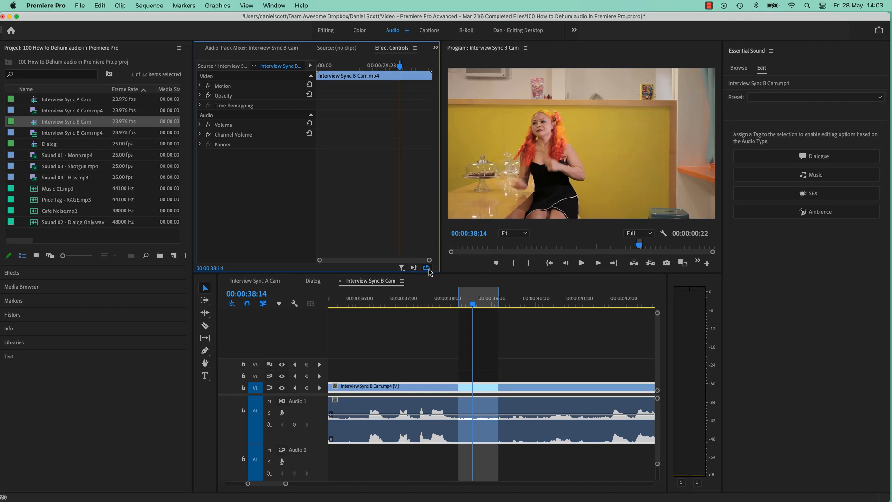
pyautogui.click(413, 269)
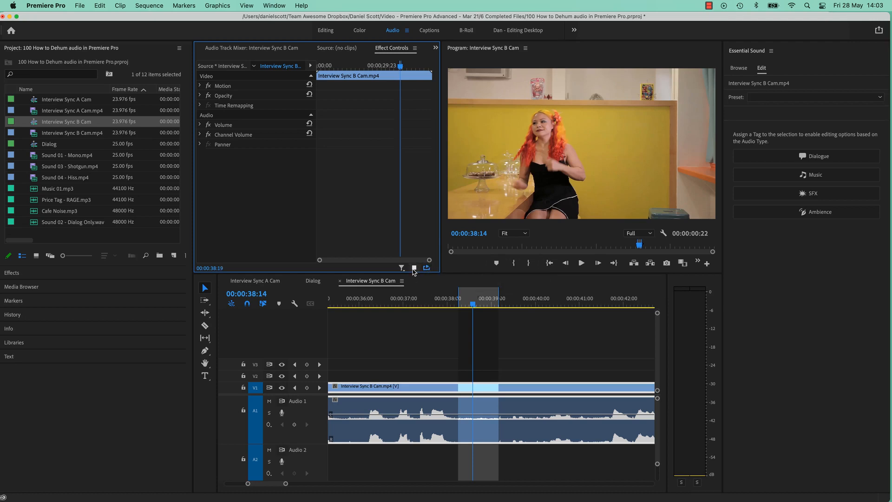
# Compare looped playback of the marked range with the selected clip's audio-only playback
pyautogui.click(698, 261)
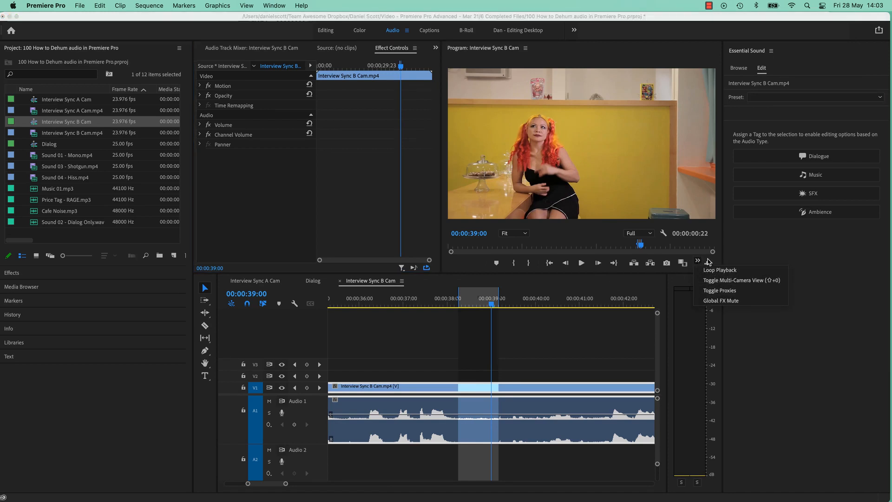
pyautogui.click(414, 268)
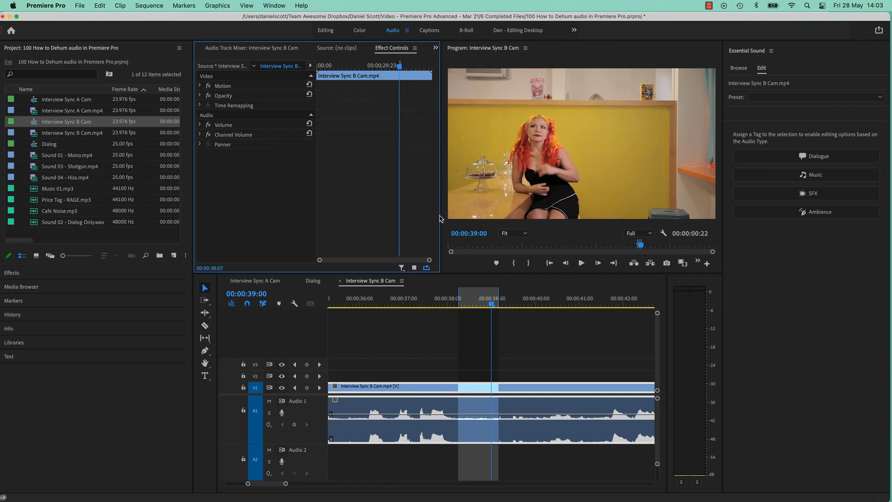
pyautogui.click(397, 127)
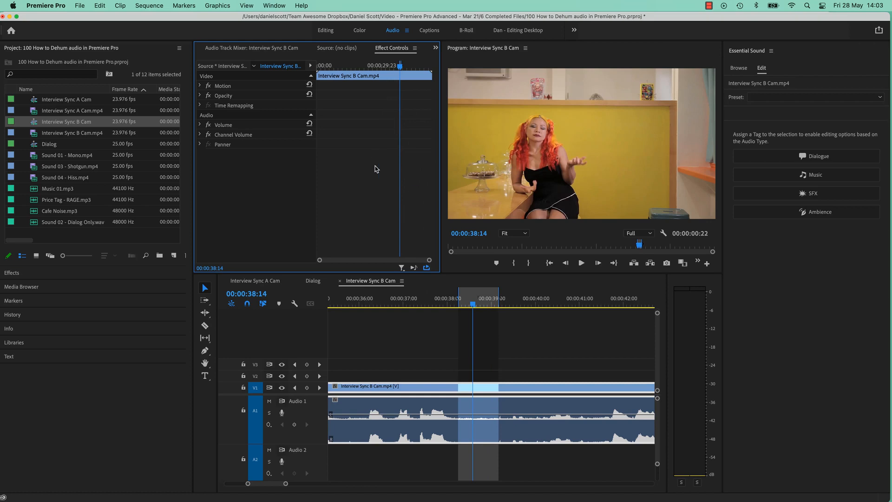
pyautogui.press('space')
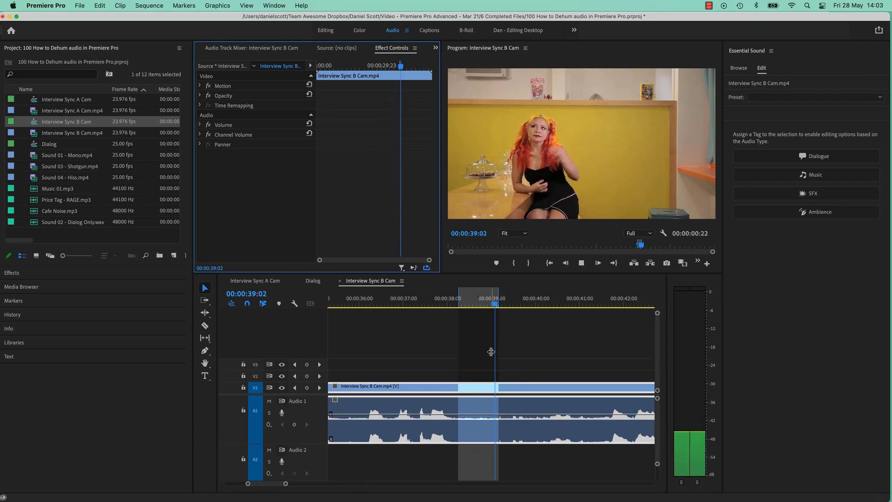
pyautogui.press('space')
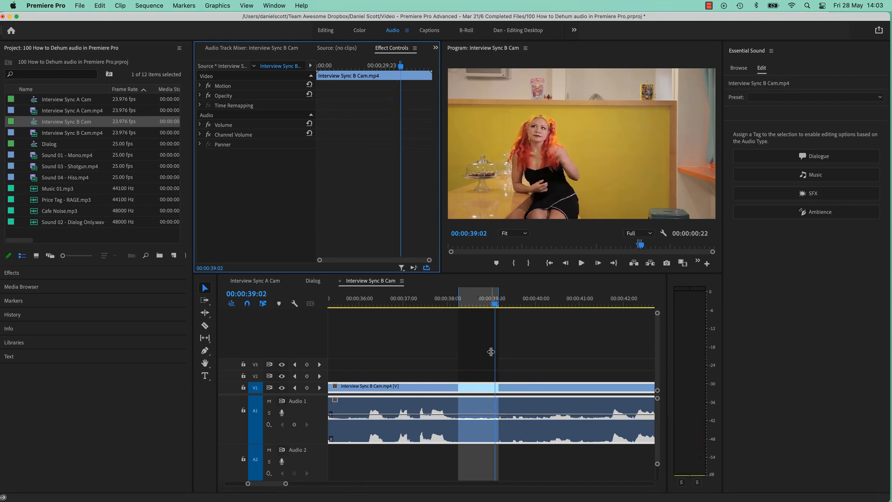
pyautogui.click(413, 269)
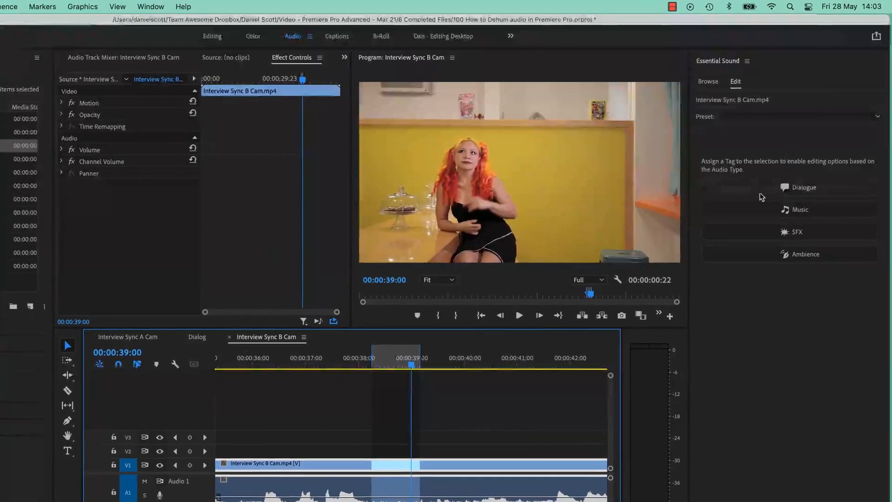
# Tag the selected clip as Dialogue in Essential Sound and enable the DeHum repair
pyautogui.click(760, 192)
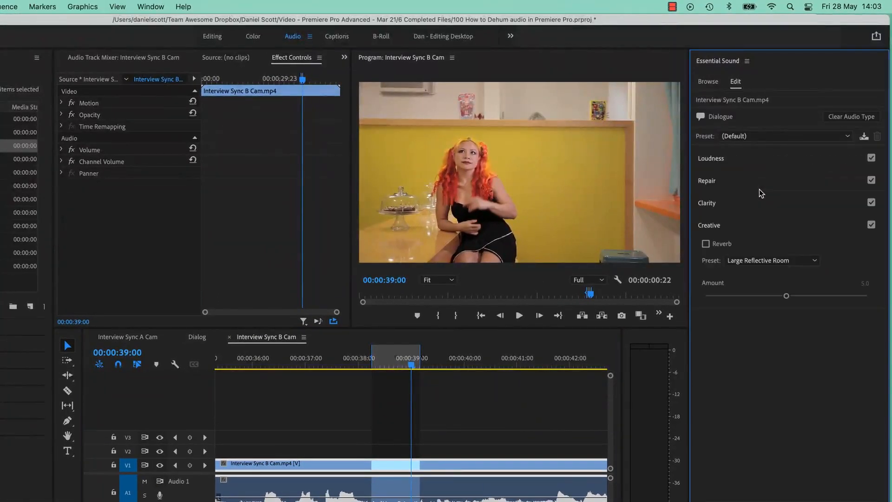
pyautogui.click(749, 181)
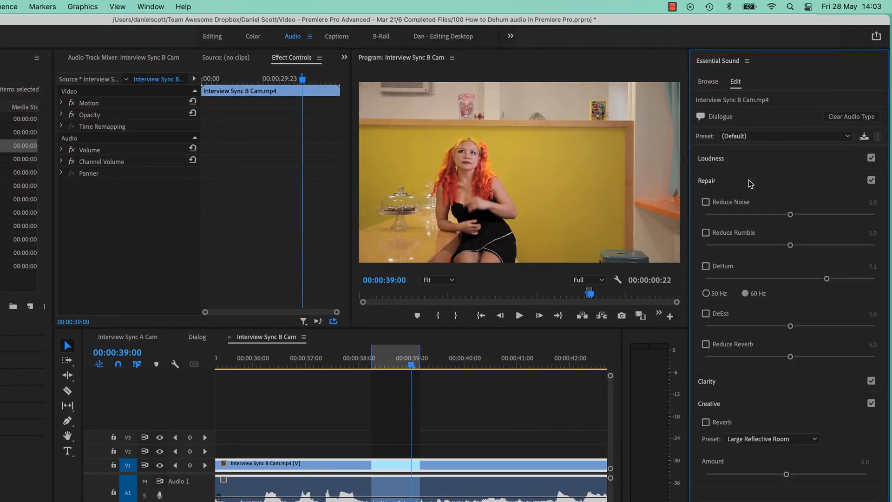
pyautogui.click(722, 267)
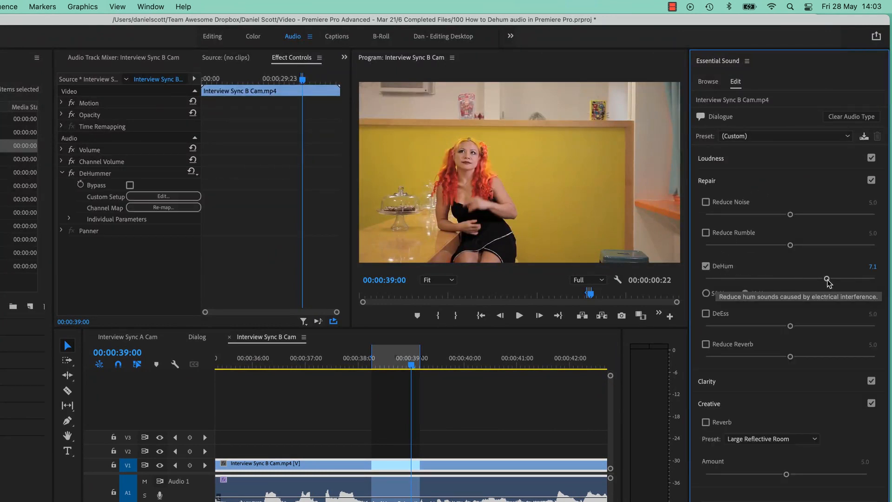
# Lower the DeHum amount to 1.9 and compare the 50 Hz and 60 Hz options, ending on 50 Hz
pyautogui.moveTo(827, 279); pyautogui.dragTo(733, 294)
pyautogui.press('space')
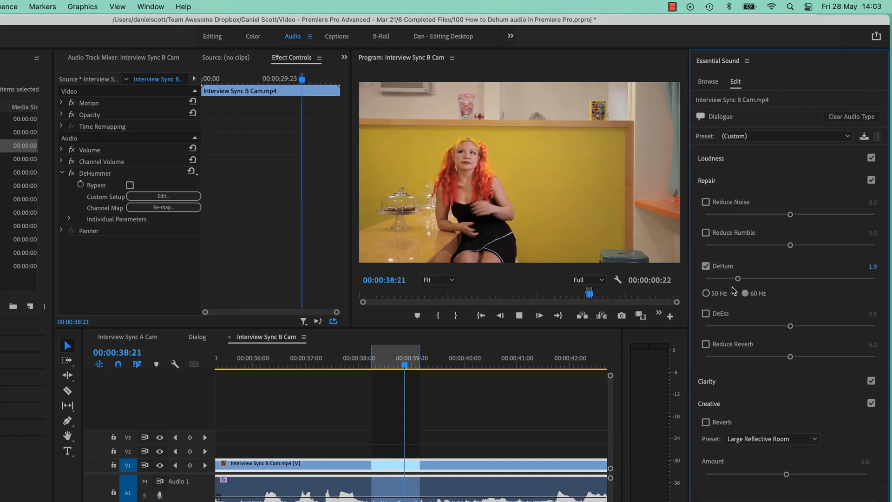
pyautogui.click(733, 293)
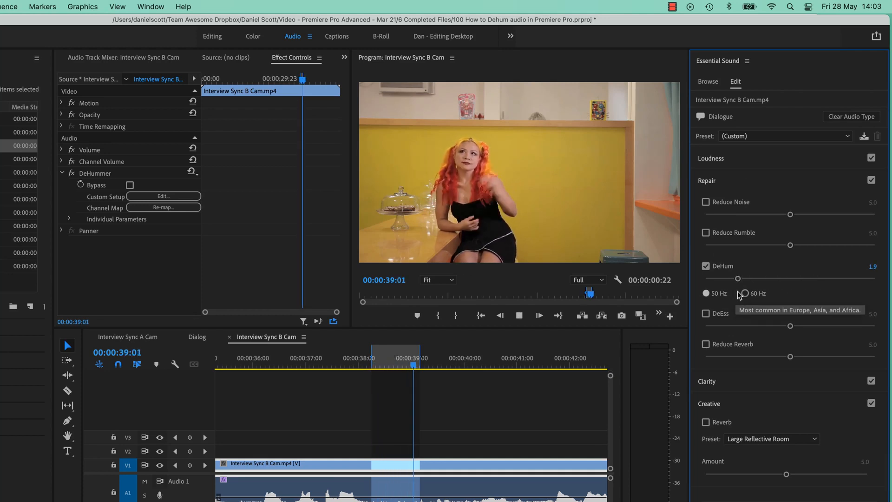
pyautogui.press('space')
pyautogui.click(748, 294)
pyautogui.click(721, 294)
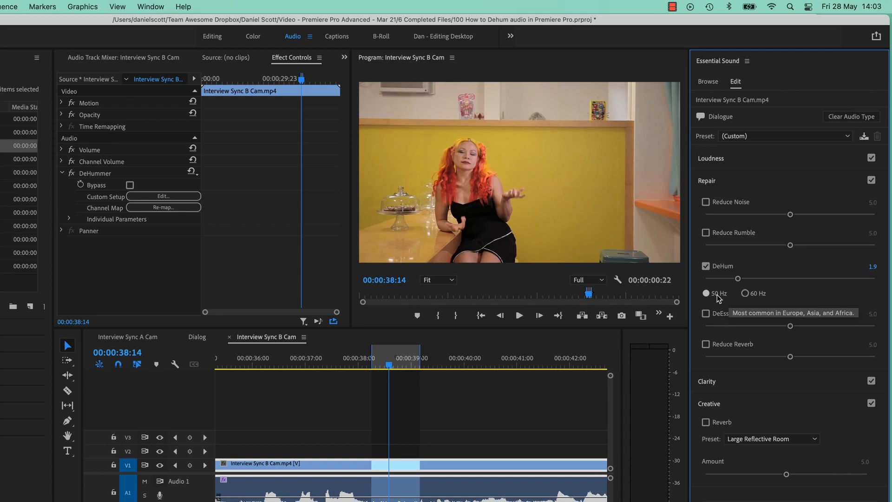
# Move the playhead back to 00:00:38:11 and audition the marked range with the 50 Hz DeHum
pyautogui.moveTo(391, 367); pyautogui.dragTo(383, 368)
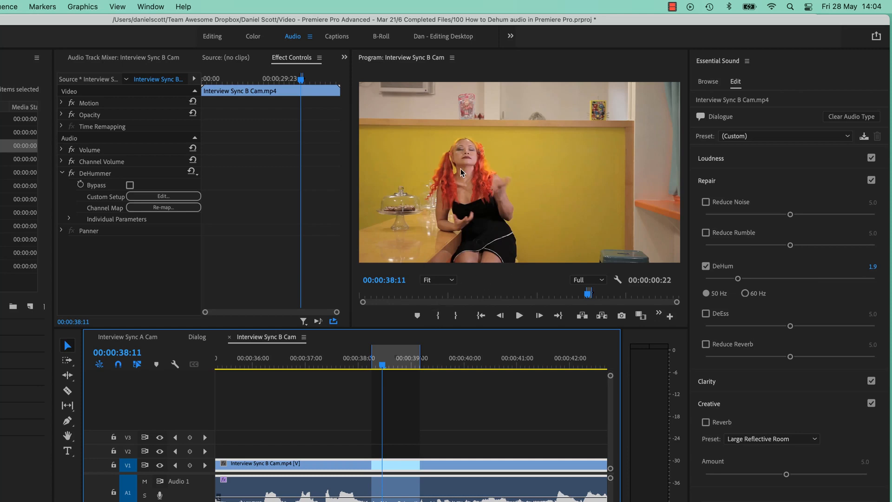
pyautogui.press('space')
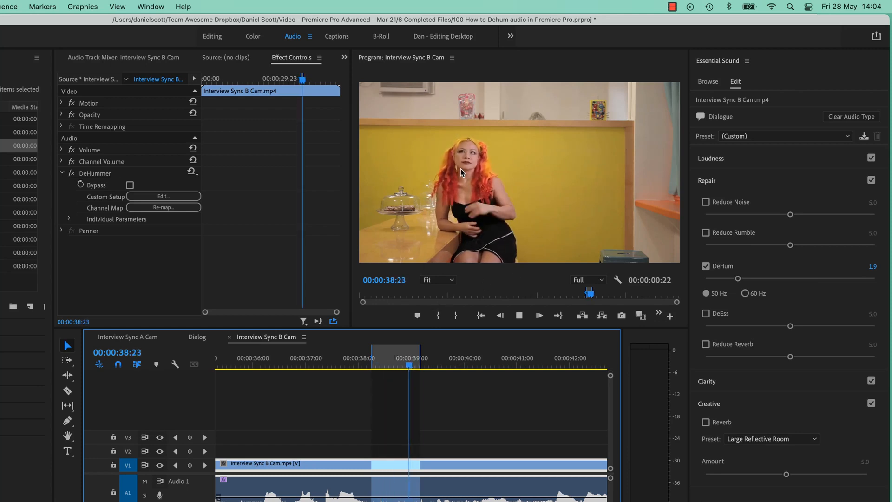
pyautogui.press('space')
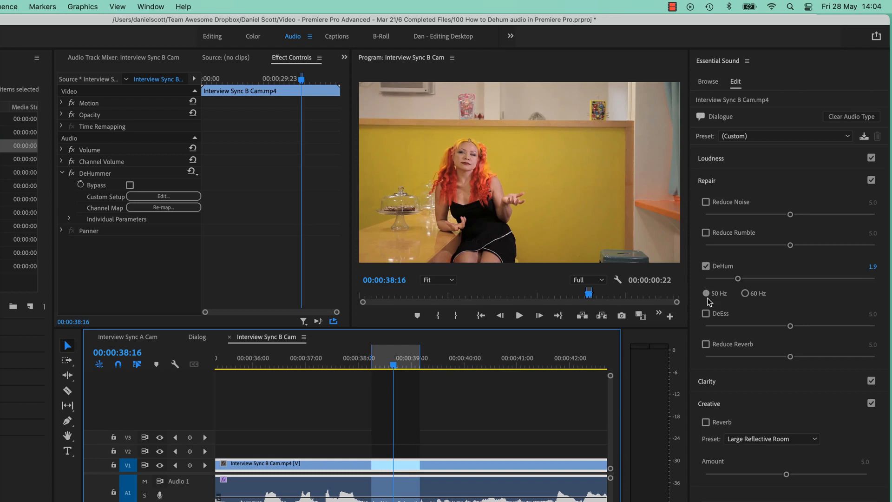
# Raise the DeHum amount to 6.6 and switch it from 50 Hz to 60 Hz during looped playback
pyautogui.moveTo(738, 278); pyautogui.dragTo(818, 279)
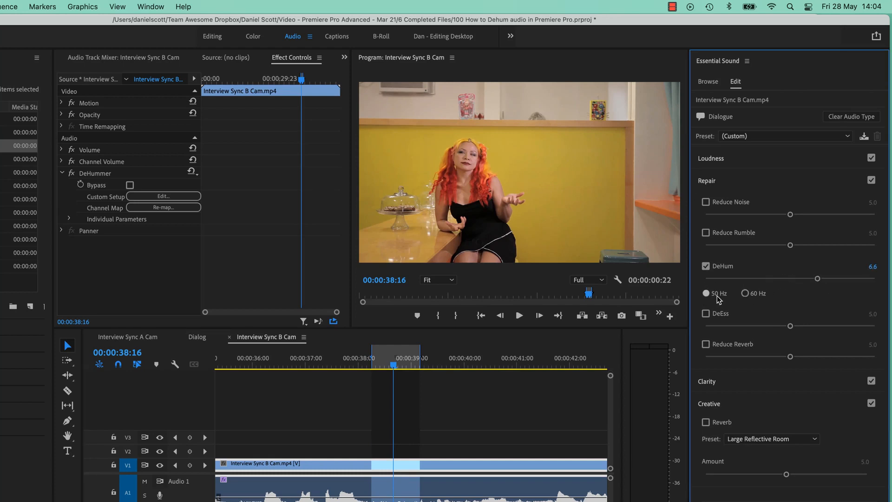
pyautogui.press('space')
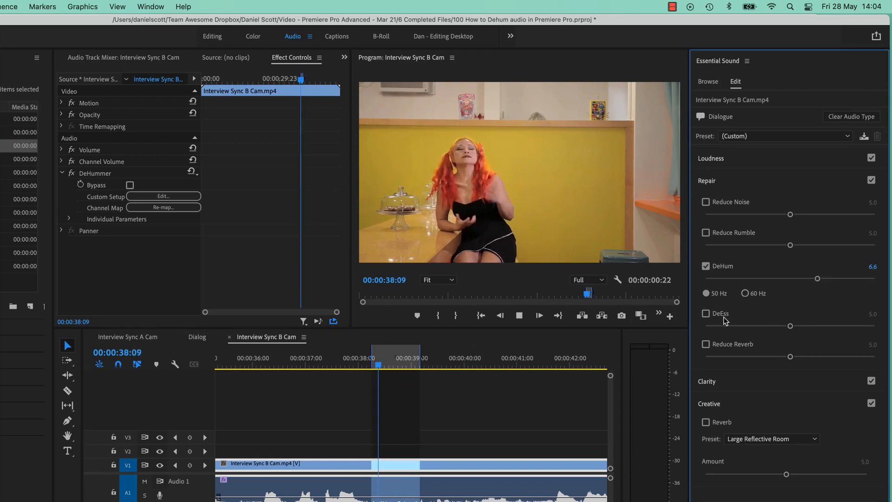
pyautogui.click(745, 294)
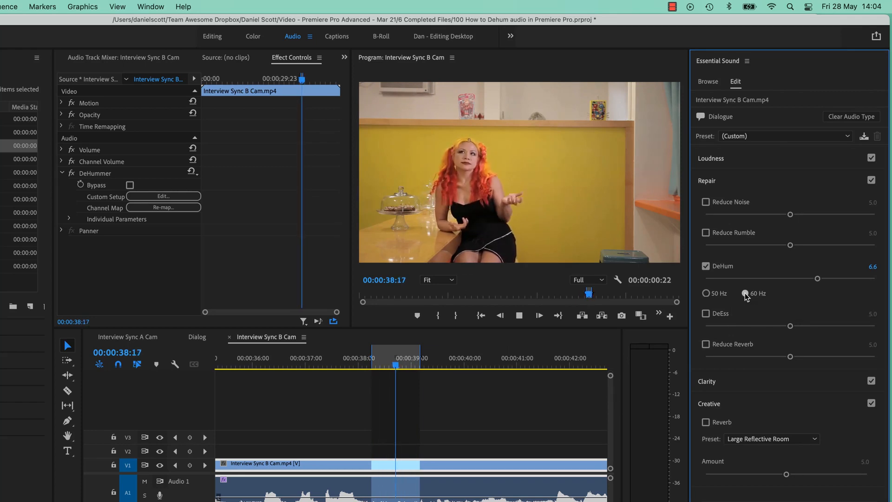
pyautogui.press('space')
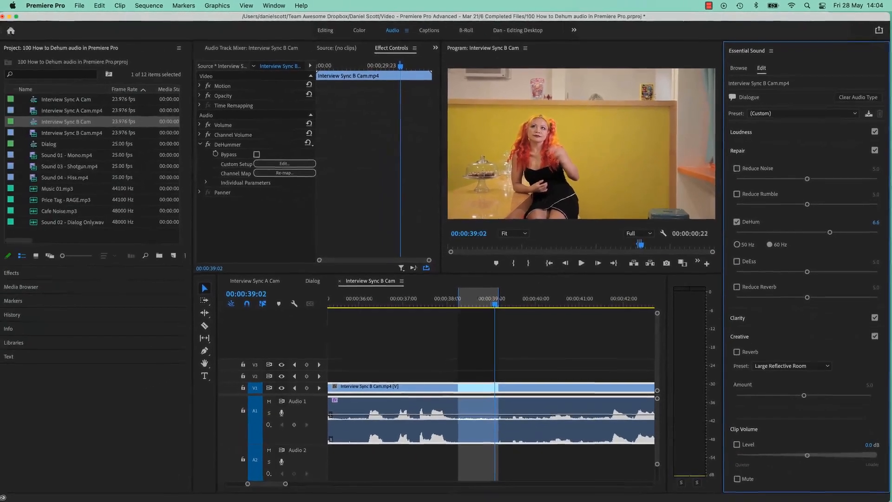
# Switch to Safari with the YouTube A.C. hum comparison video and highlight 400 in the video title
pyautogui.press('super+Tab')
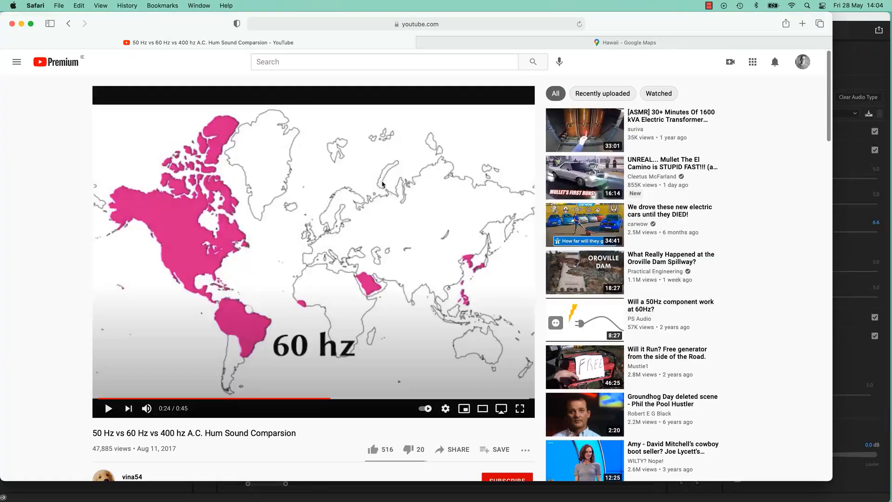
pyautogui.click(309, 64)
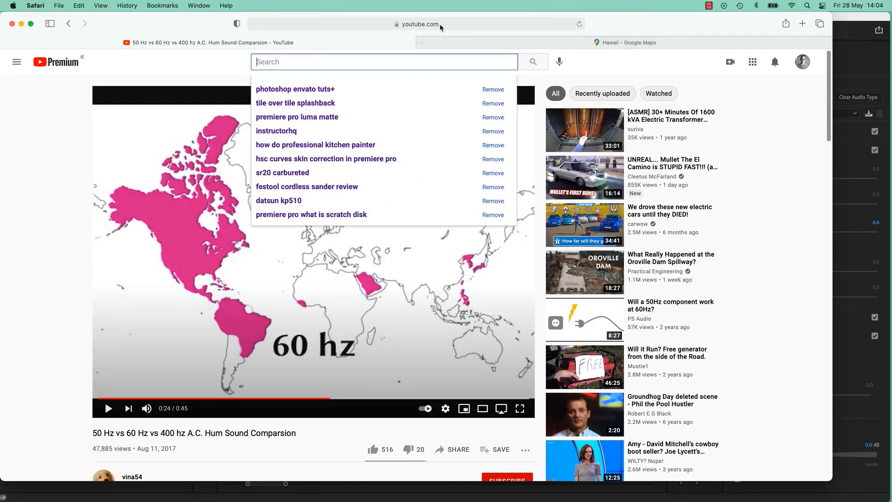
pyautogui.click(441, 28)
pyautogui.press('Escape')
pyautogui.click(23, 376)
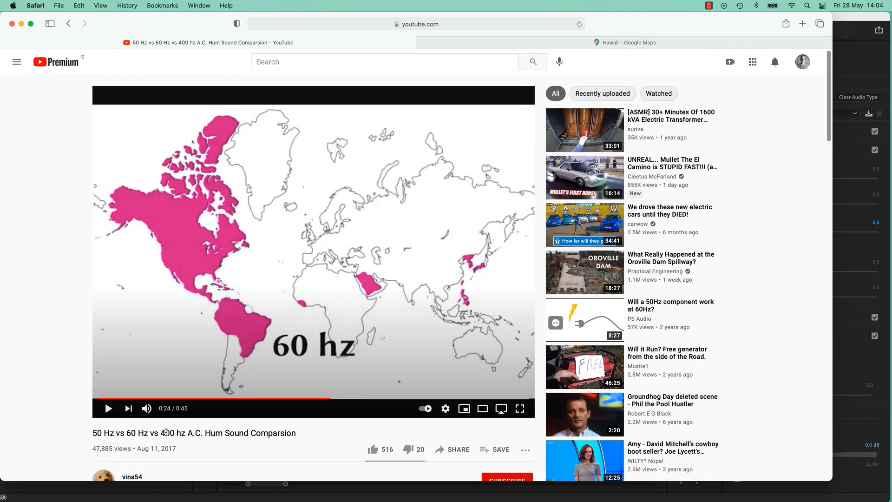
pyautogui.doubleClick(166, 433)
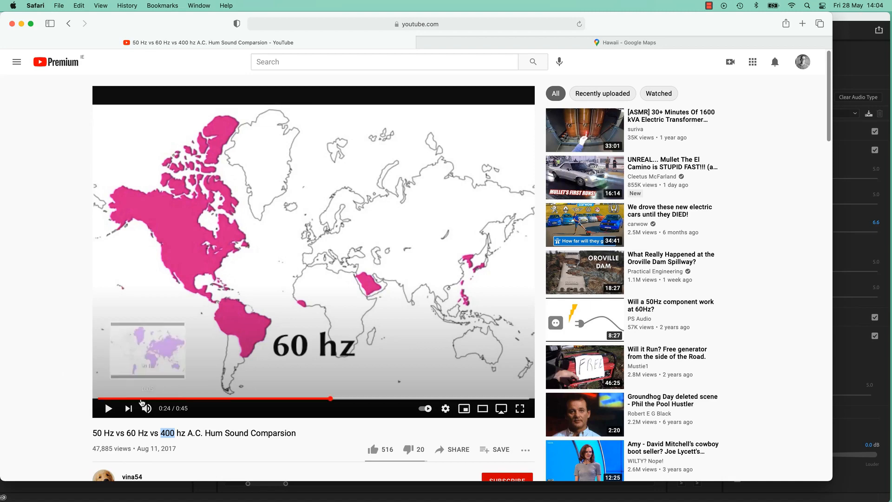
# Rewind the comparison video to about 0:02 and listen to the 50 Hz hum sample
pyautogui.click(150, 399)
pyautogui.moveTo(150, 401); pyautogui.dragTo(123, 400)
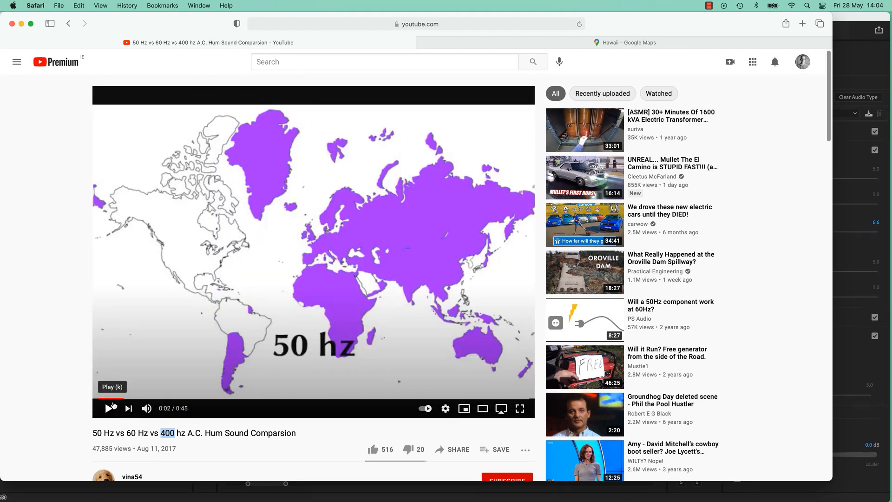
pyautogui.click(109, 408)
pyautogui.click(109, 409)
pyautogui.click(108, 410)
pyautogui.click(109, 409)
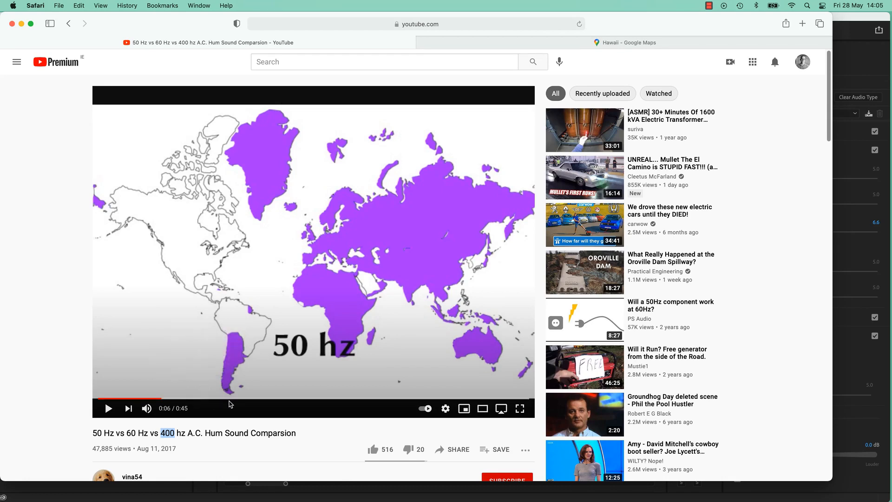
# Skip the comparison video ahead to about 0:21 and listen to the 60 Hz hum sample
pyautogui.click(308, 401)
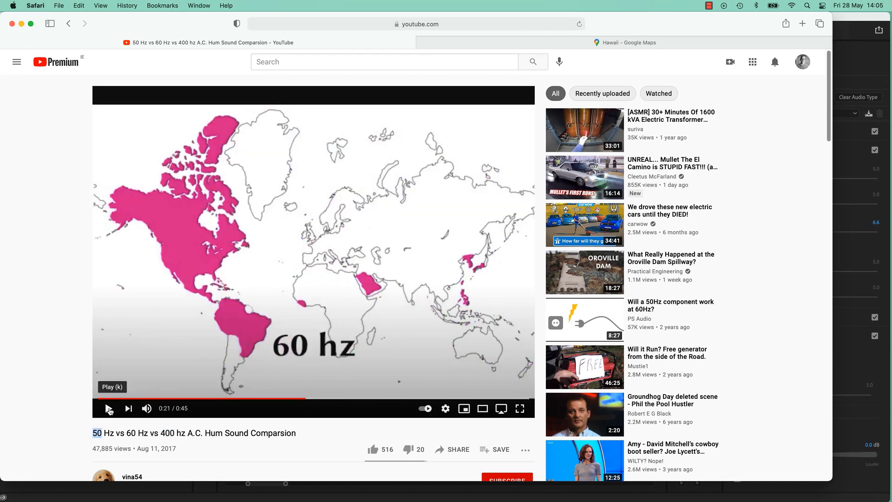
pyautogui.click(105, 413)
pyautogui.click(112, 408)
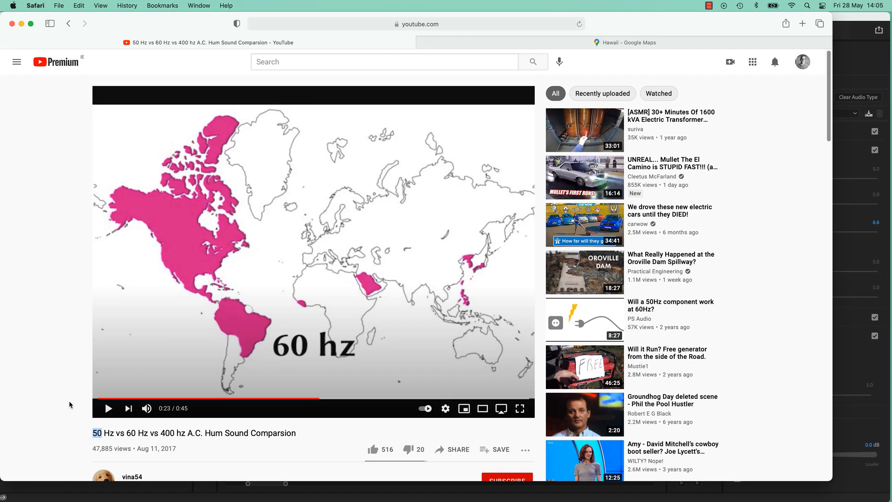
# Switch back to Premiere Pro and set DeHum to 60 Hz with an amount of 5.9
pyautogui.press('super+Tab')
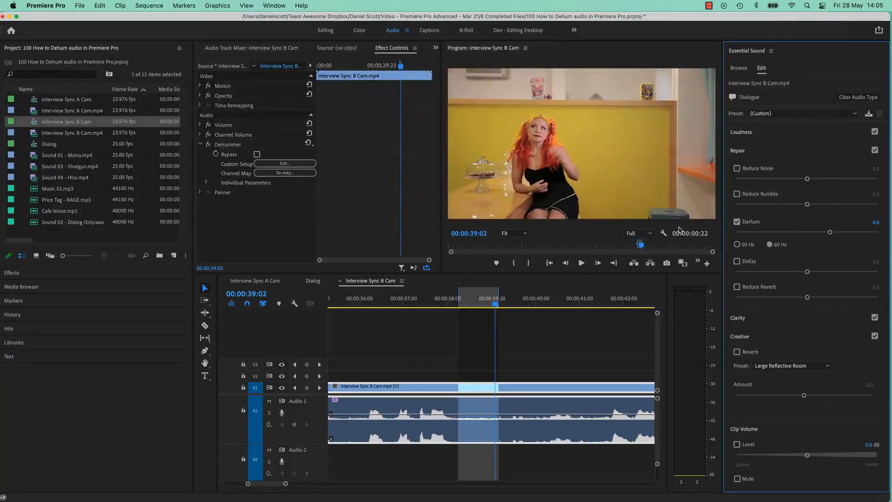
pyautogui.click(475, 303)
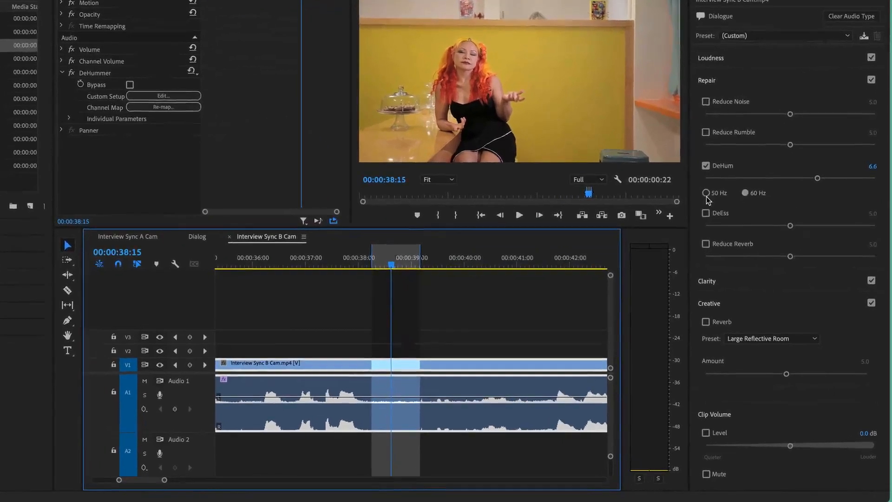
pyautogui.click(737, 244)
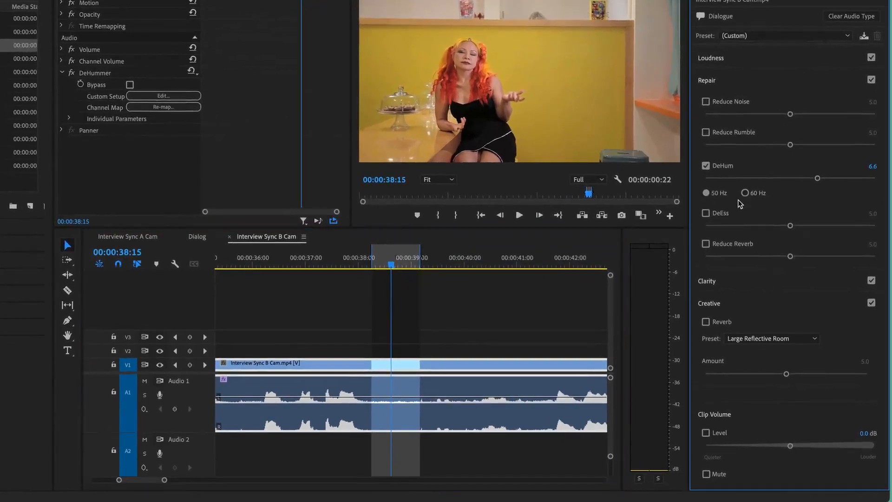
pyautogui.click(745, 194)
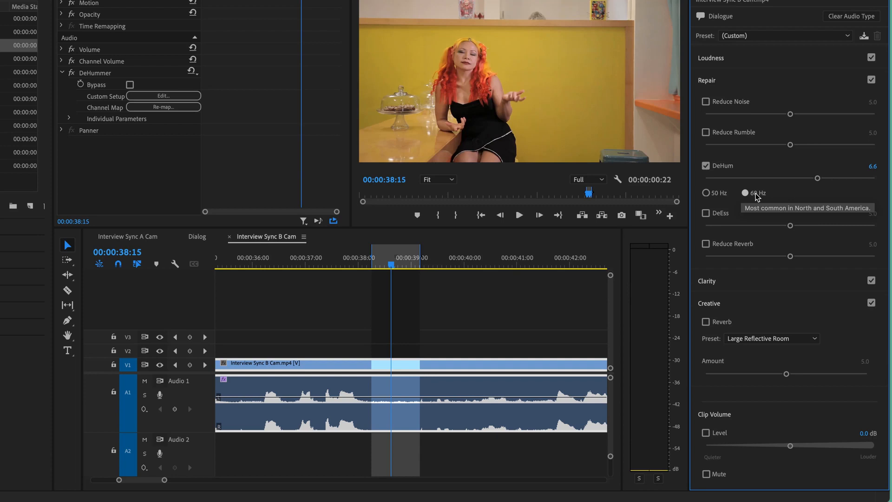
pyautogui.moveTo(818, 178)
pyautogui.mouseDown()
pyautogui.moveTo(765, 179)
pyautogui.moveTo(806, 180)
pyautogui.mouseUp()
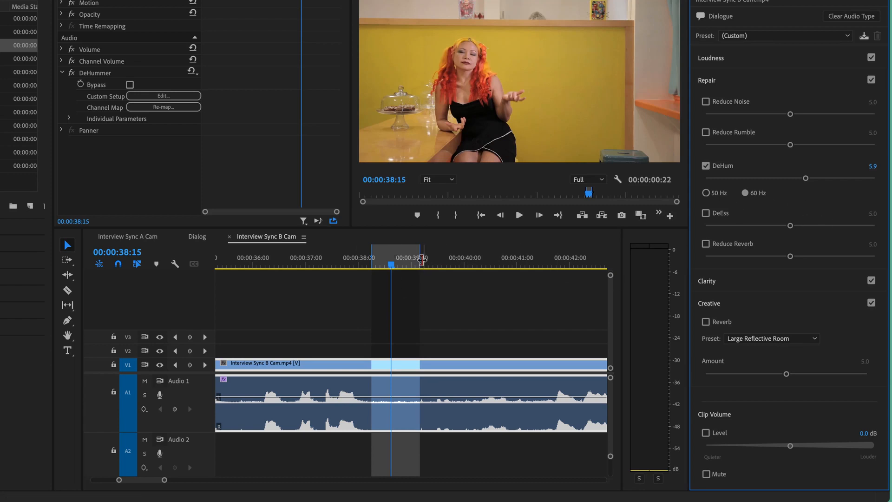
# Extend the marked range's out point for a duration of 00:00:03:00 and play the range
pyautogui.moveTo(422, 260); pyautogui.dragTo(529, 260)
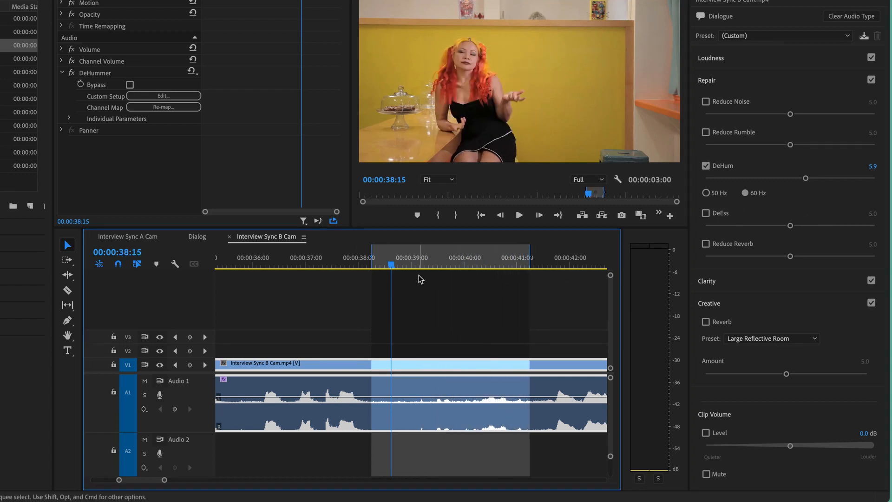
pyautogui.press('space')
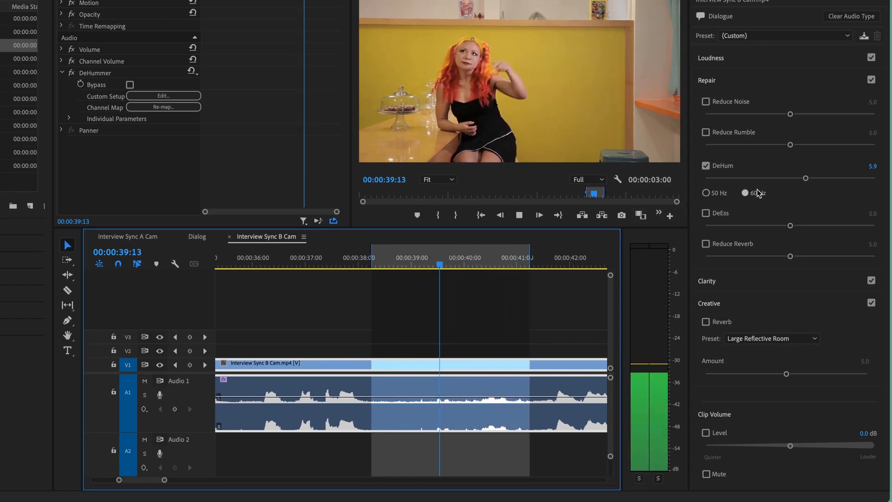
pyautogui.press('space')
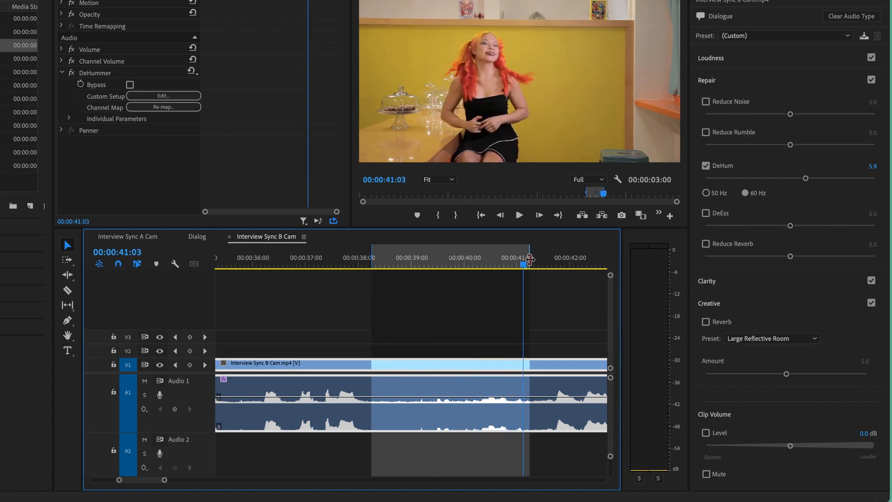
# Shift the in and out points earlier to mark a 00:00:02:10 range including the preceding speech, and play it
pyautogui.moveTo(371, 260); pyautogui.dragTo(283, 262)
pyautogui.moveTo(530, 259); pyautogui.dragTo(411, 258)
pyautogui.press('space')
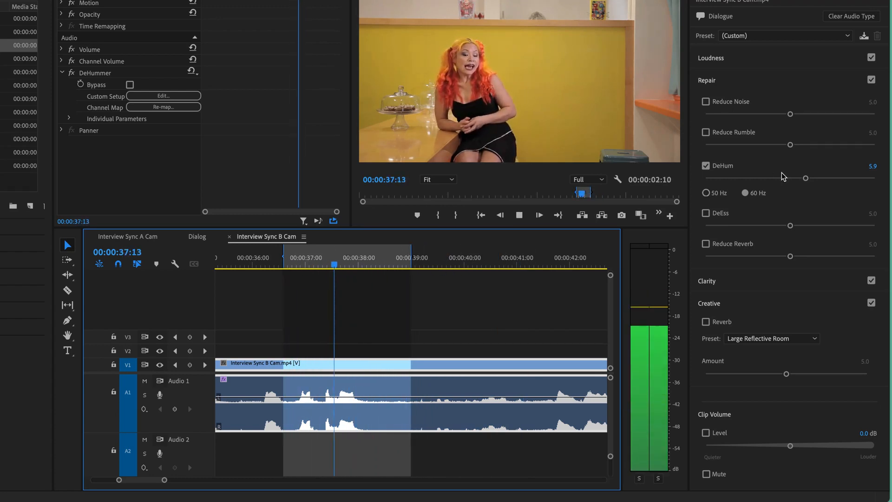
# Compare the looped speech with DeHum turned off, stop playback and re-enable the DeHum repair on the clip
pyautogui.click(706, 166)
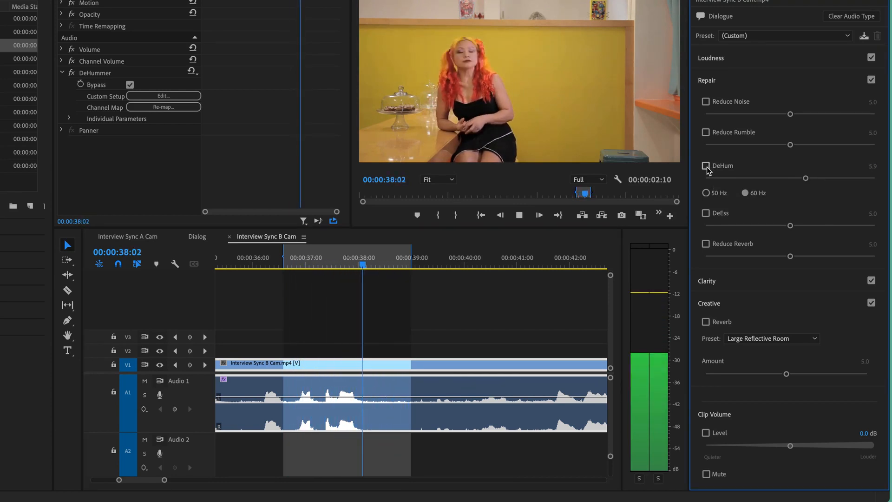
pyautogui.press('space')
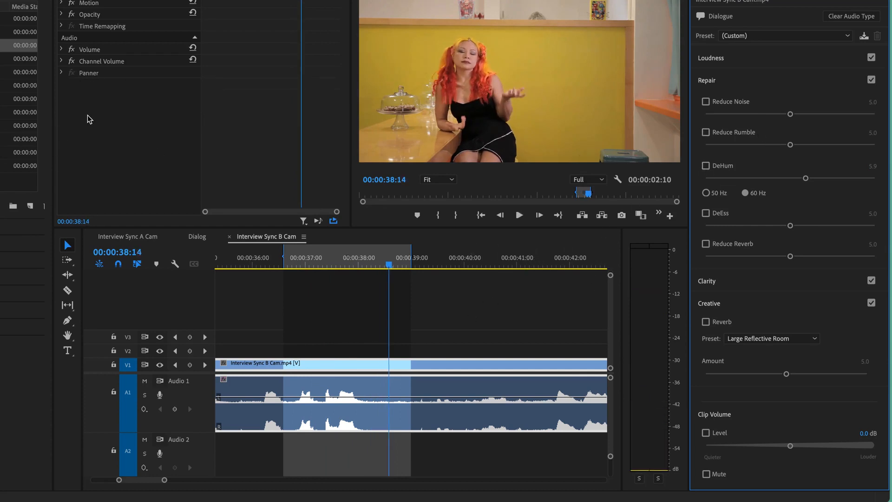
pyautogui.click(355, 396)
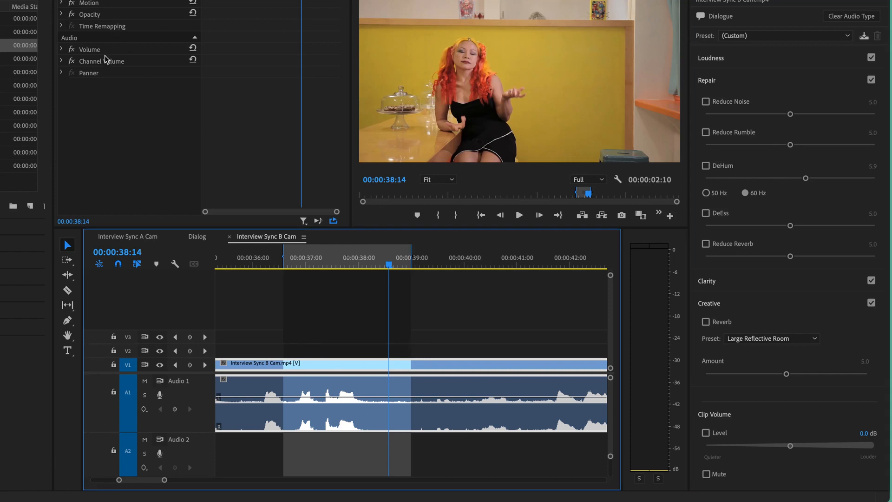
pyautogui.click(706, 166)
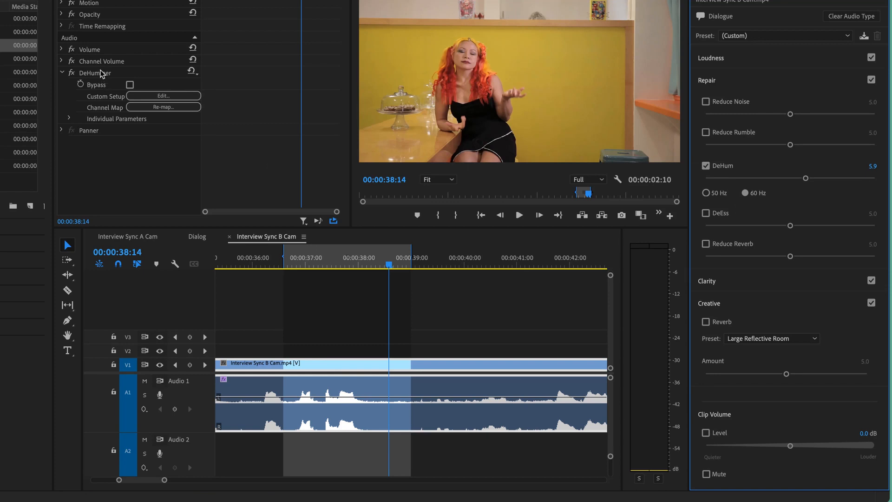
# Open the DeHummer effect's custom setup and set the base filter frequency to 400 Hz
pyautogui.click(162, 96)
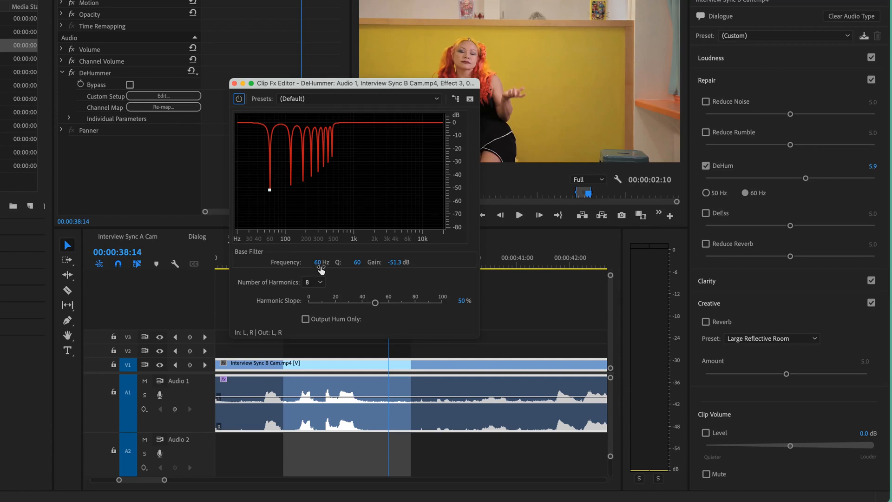
pyautogui.moveTo(319, 265)
pyautogui.mouseDown()
pyautogui.moveTo(348, 267)
pyautogui.moveTo(304, 267)
pyautogui.mouseUp()
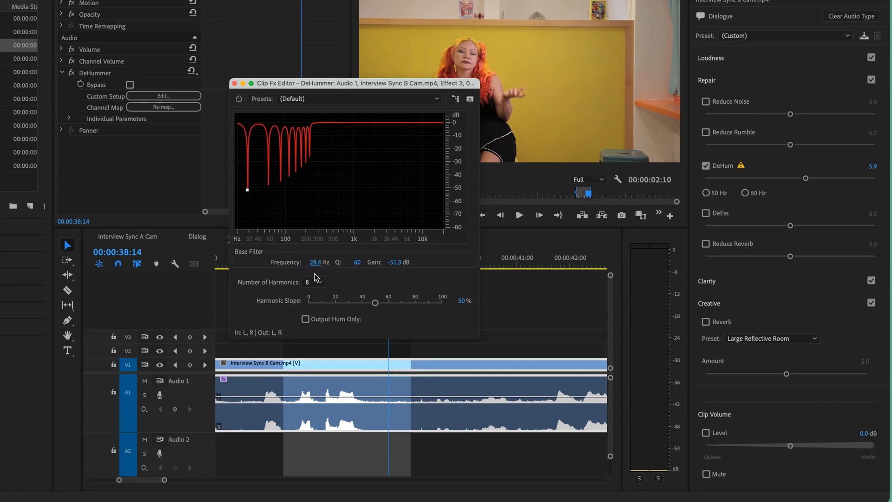
pyautogui.click(316, 264)
pyautogui.write('400')
pyautogui.press('Tab')
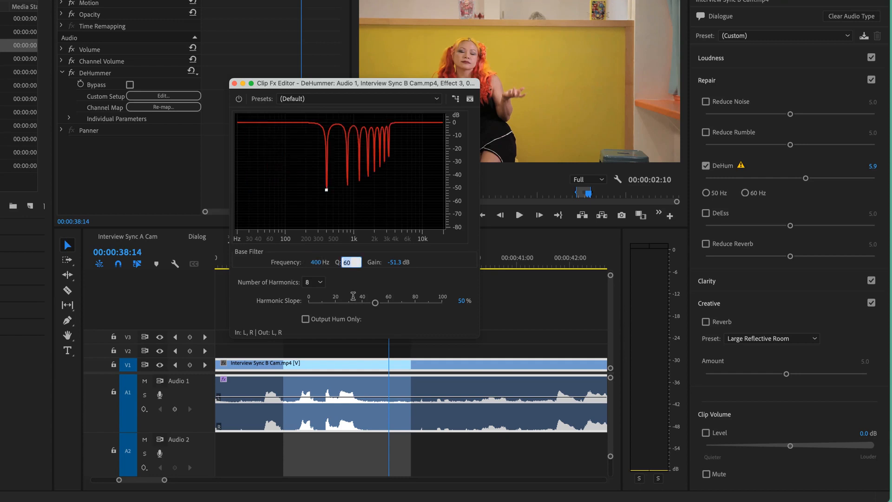
# Set the DeHummer base filter frequency to 50 Hz and close the effect editor
pyautogui.hotkey('shift', 'Tab')
pyautogui.write('50')
pyautogui.press('Tab')
pyautogui.click(400, 286)
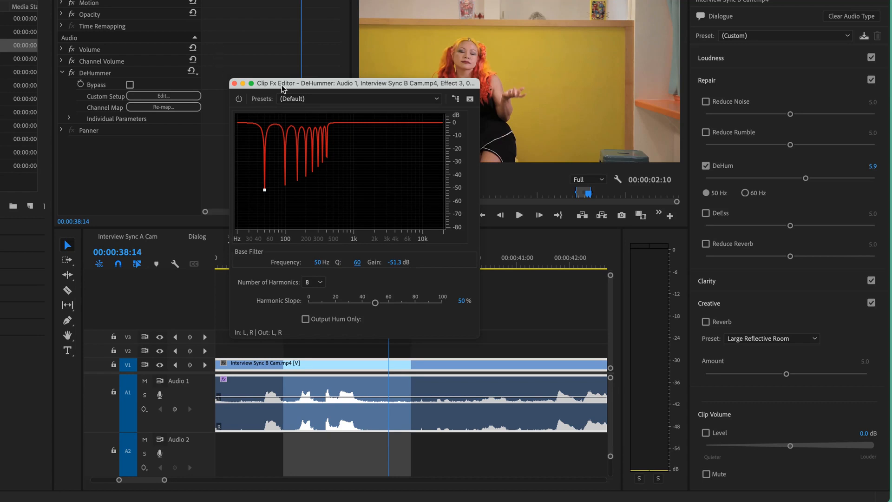
pyautogui.click(235, 84)
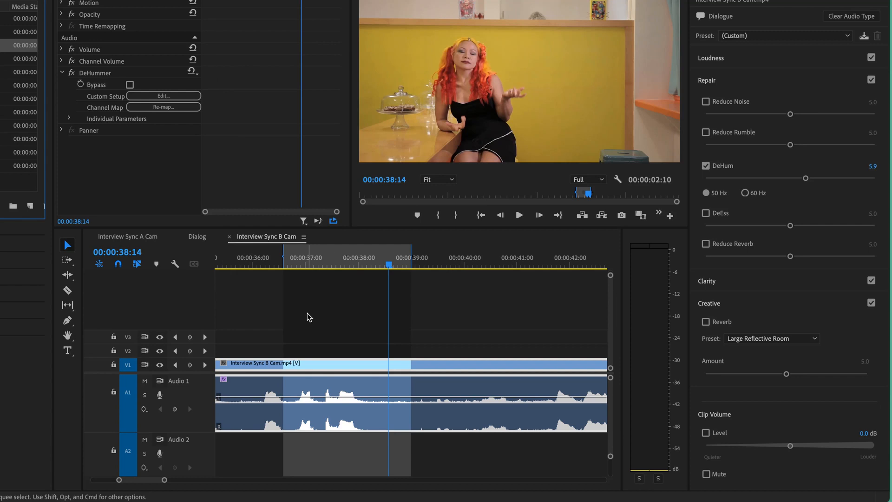
# Listen to the 50 Hz DeHum loop, enable Reduce Noise on the clip at 4.3, and play the loop again
pyautogui.press('space')
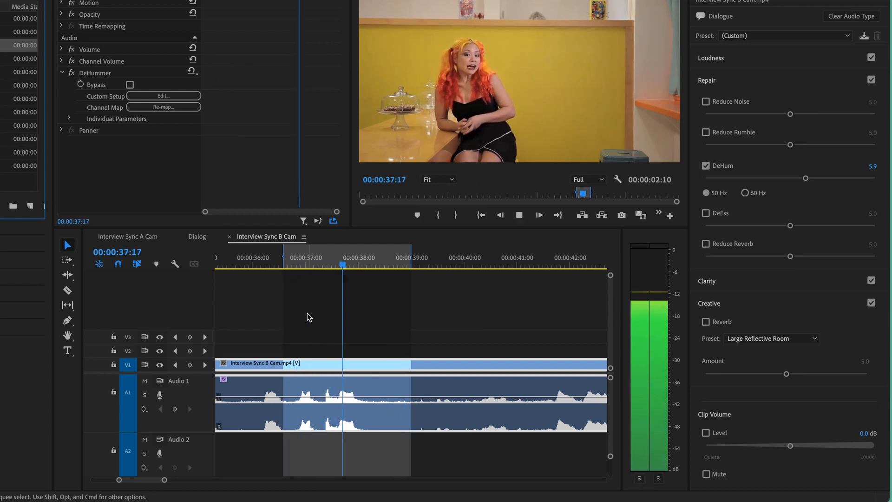
pyautogui.press('space')
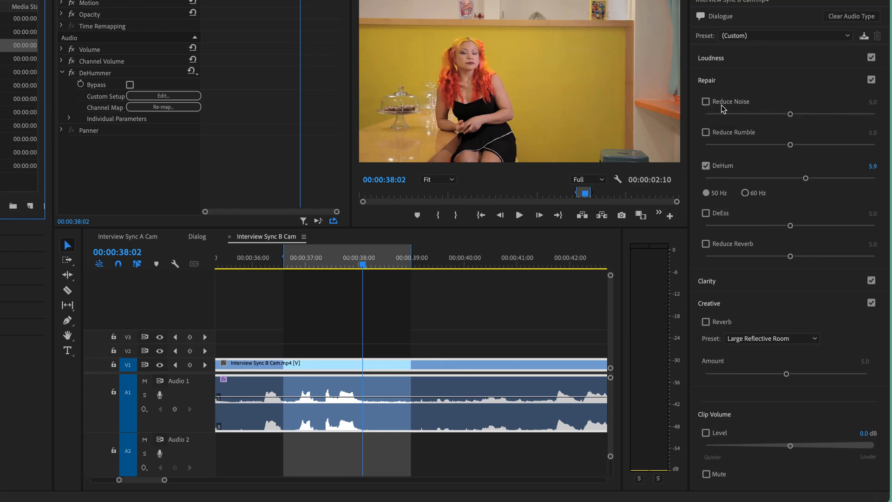
pyautogui.click(706, 101)
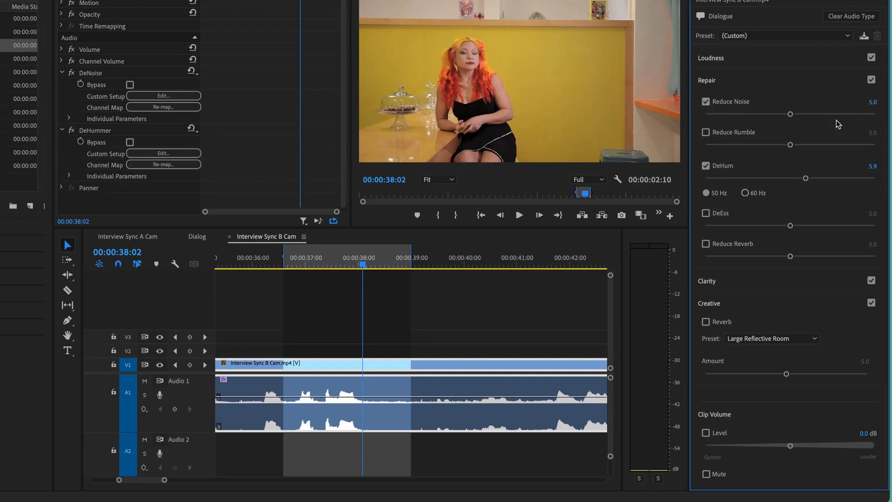
pyautogui.moveTo(790, 113); pyautogui.dragTo(777, 114)
pyautogui.press('space')
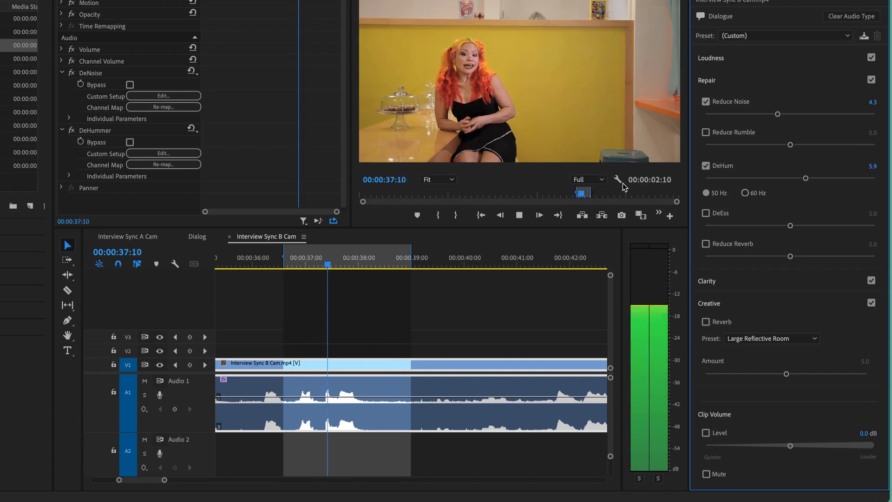
pyautogui.press('space')
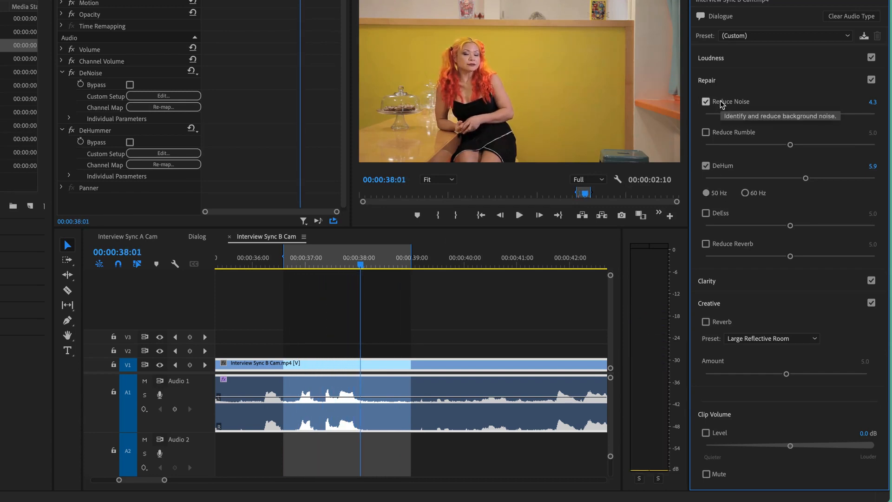
# Compare the looped speech with DeHum switched off, and change the DeHum frequency to 60 Hz
pyautogui.press('space')
pyautogui.click(706, 166)
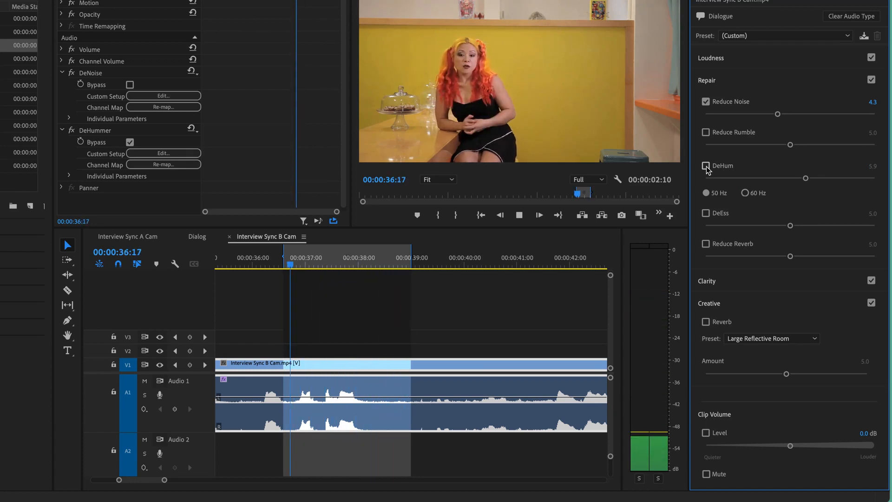
pyautogui.click(745, 193)
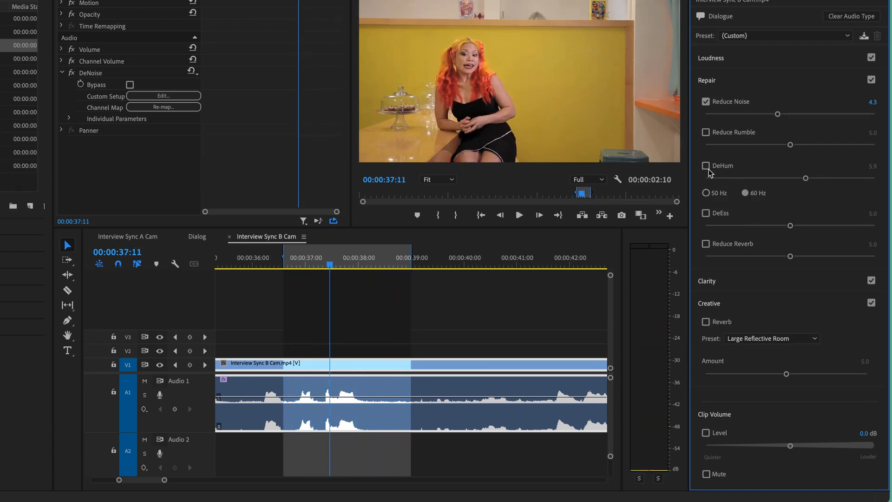
pyautogui.press('space')
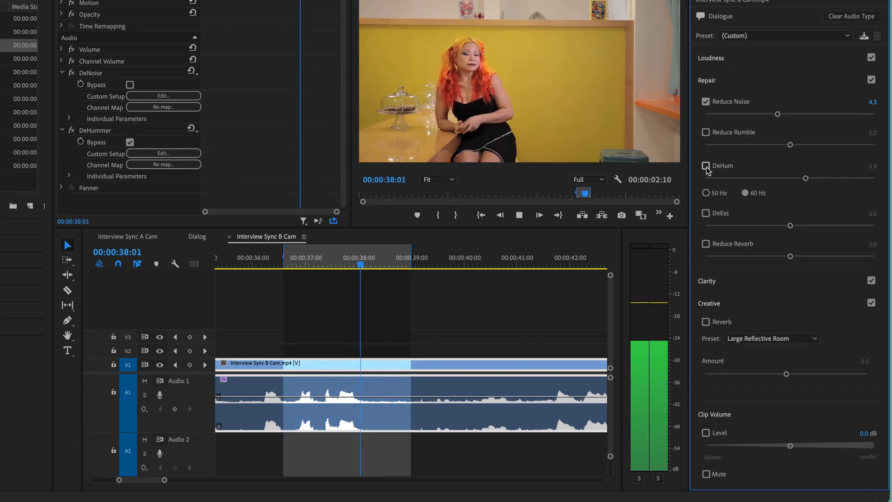
pyautogui.press('space')
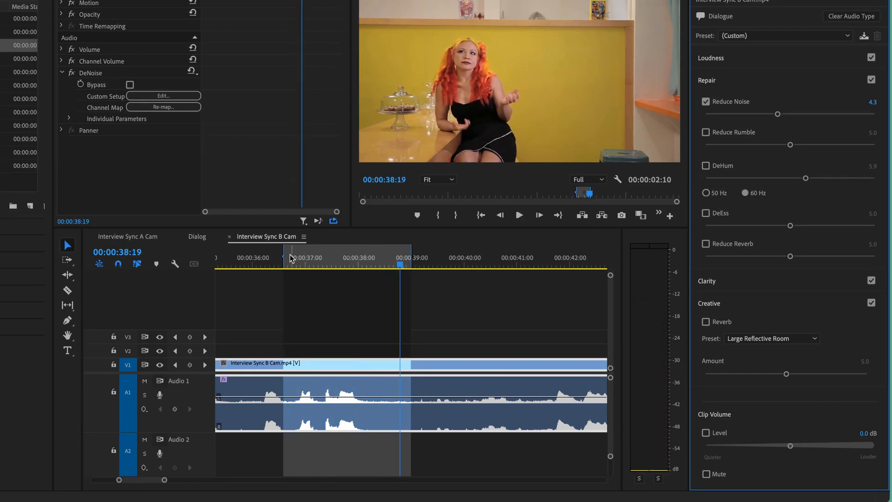
# Shorten the marked range to the 00:00:00:21 pause after the speech and toggle DeHum while it loops
pyautogui.moveTo(290, 259)
pyautogui.mouseDown()
pyautogui.moveTo(379, 261)
pyautogui.moveTo(365, 275)
pyautogui.mouseUp()
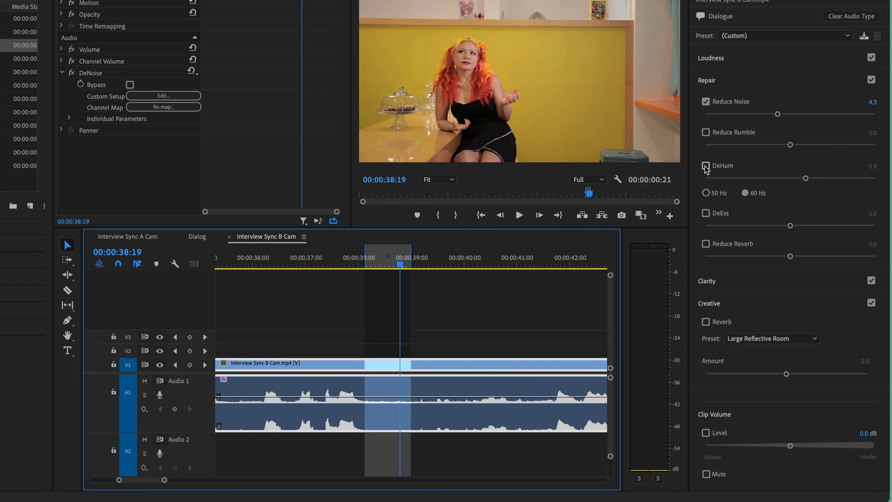
pyautogui.press('space')
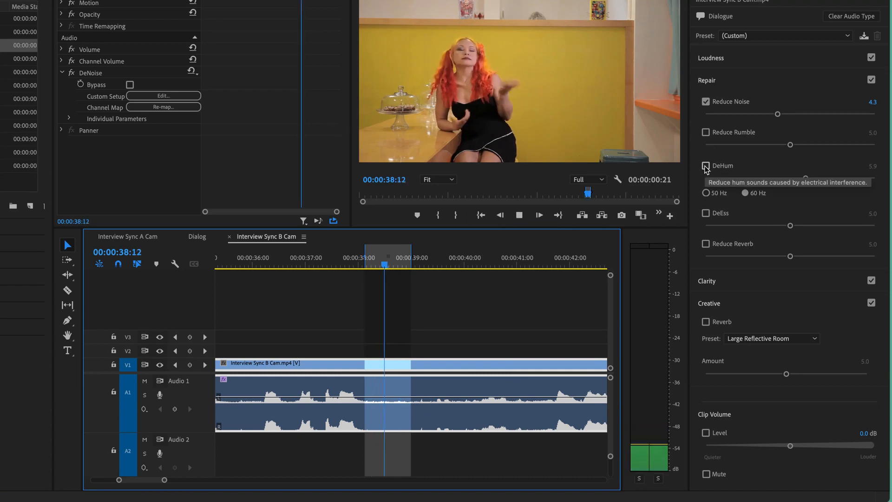
pyautogui.click(706, 165)
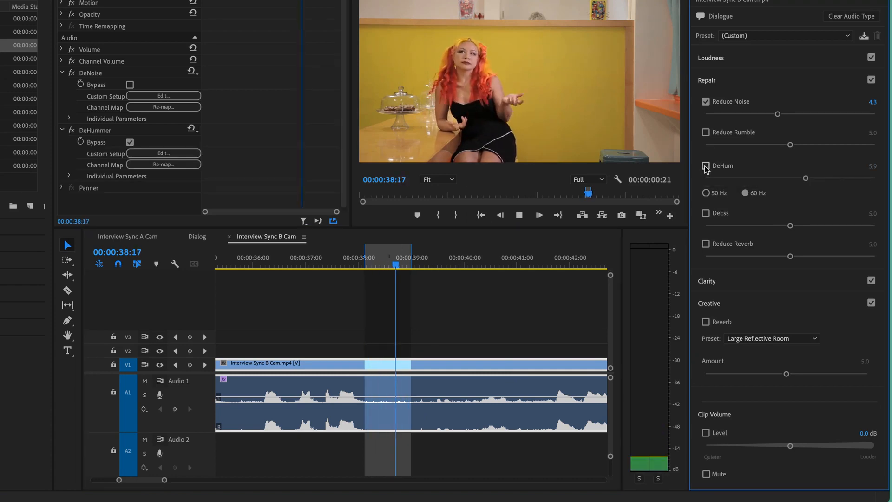
pyautogui.click(706, 166)
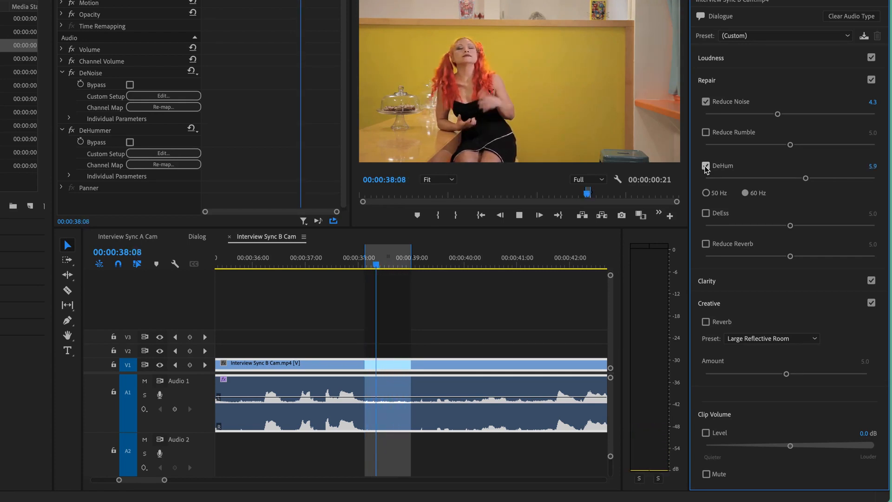
pyautogui.press('space')
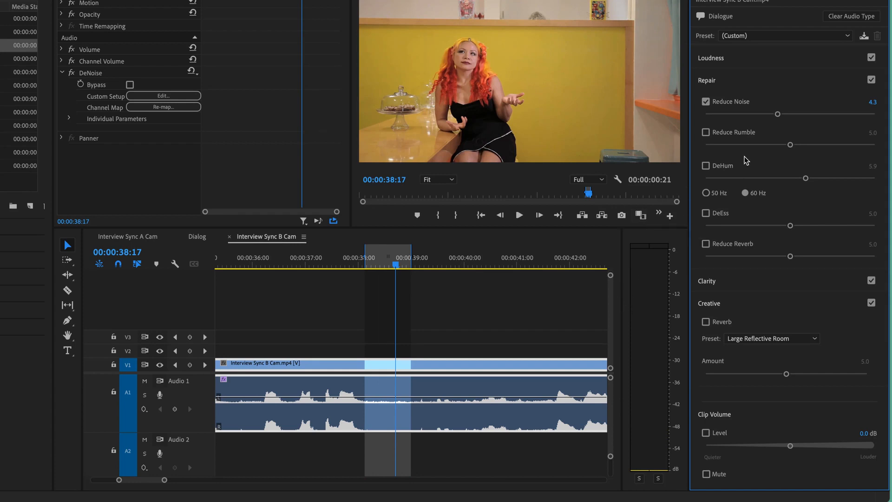
# Re-enable DeHum, extend the in point earlier for a 00:00:02:22 range including the speech, and play it
pyautogui.click(706, 166)
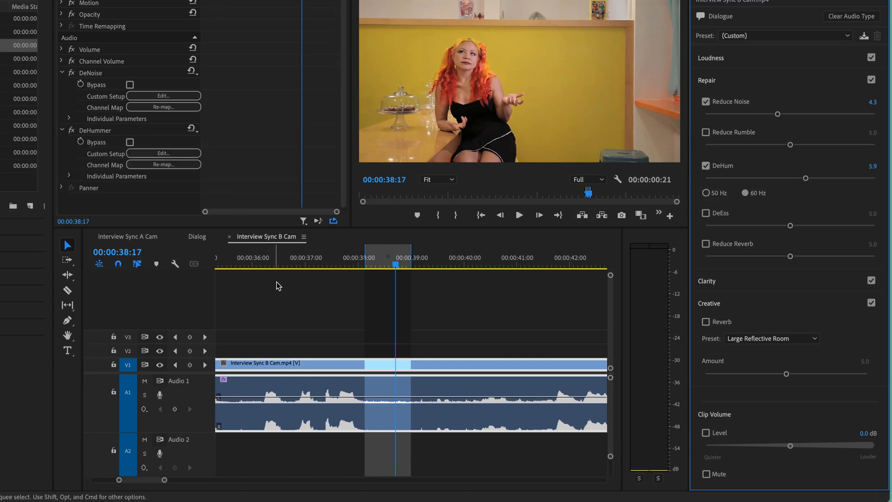
pyautogui.moveTo(365, 259); pyautogui.dragTo(256, 290)
pyautogui.press('space')
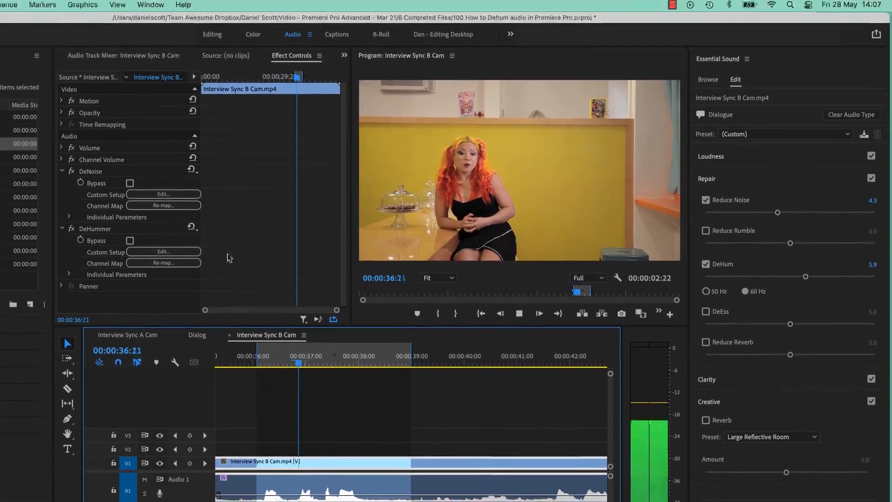
pyautogui.press('space')
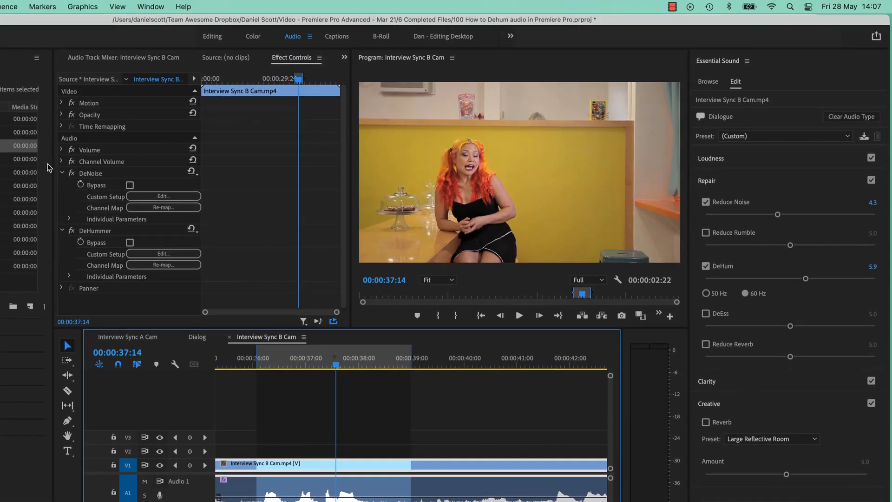
# Toggle all the clip's effects off and on during looped playback to compare the original and repaired audio
pyautogui.click(72, 174)
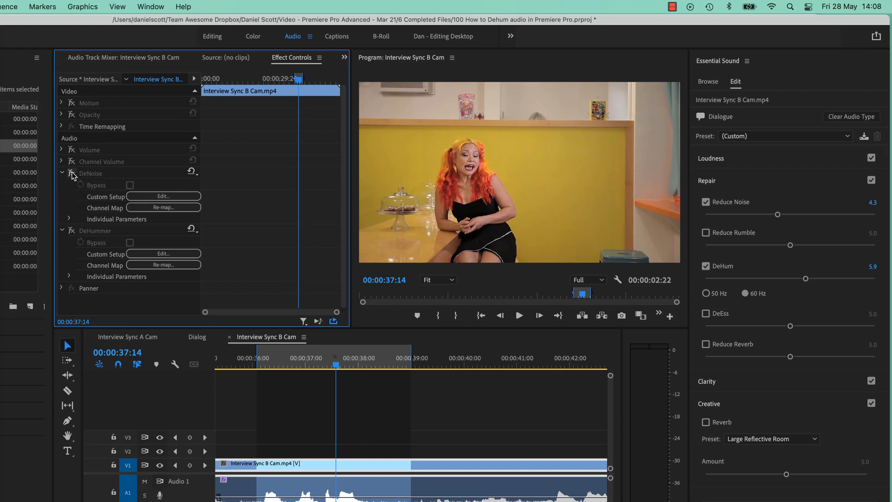
pyautogui.click(73, 175)
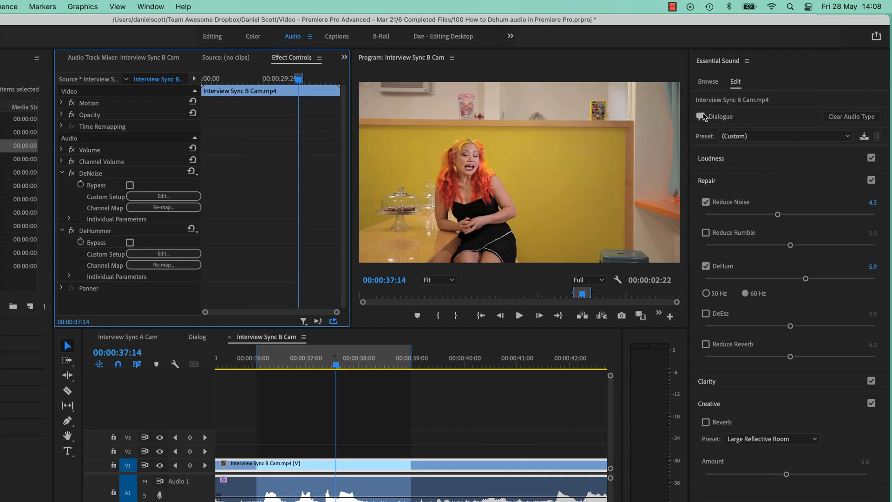
pyautogui.keyDown('alt'); pyautogui.click(72, 173); pyautogui.keyUp('alt')
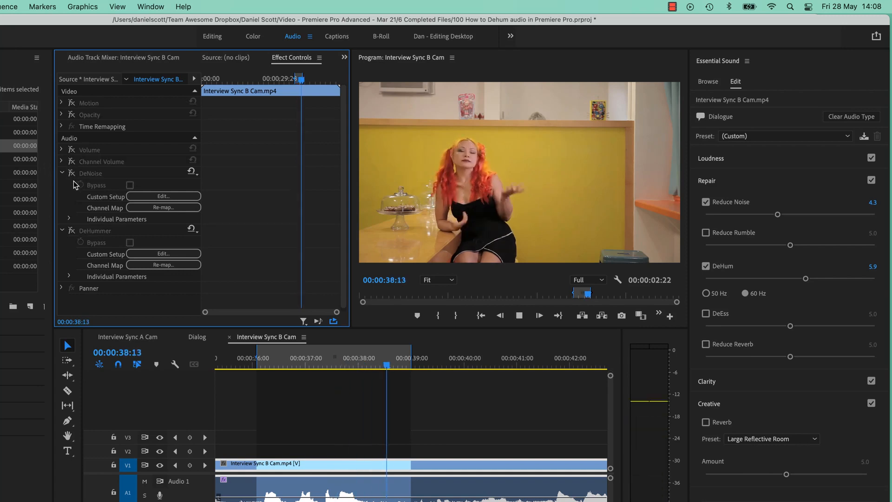
pyautogui.keyDown('alt'); pyautogui.click(72, 174); pyautogui.keyUp('alt')
pyautogui.keyDown('alt'); pyautogui.click(73, 177); pyautogui.keyUp('alt')
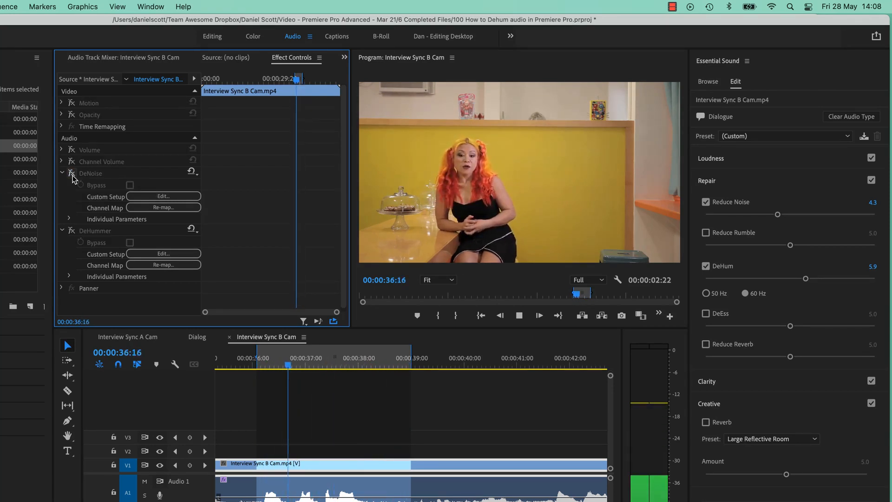
pyautogui.keyDown('alt'); pyautogui.click(73, 176); pyautogui.keyUp('alt')
pyautogui.press('space')
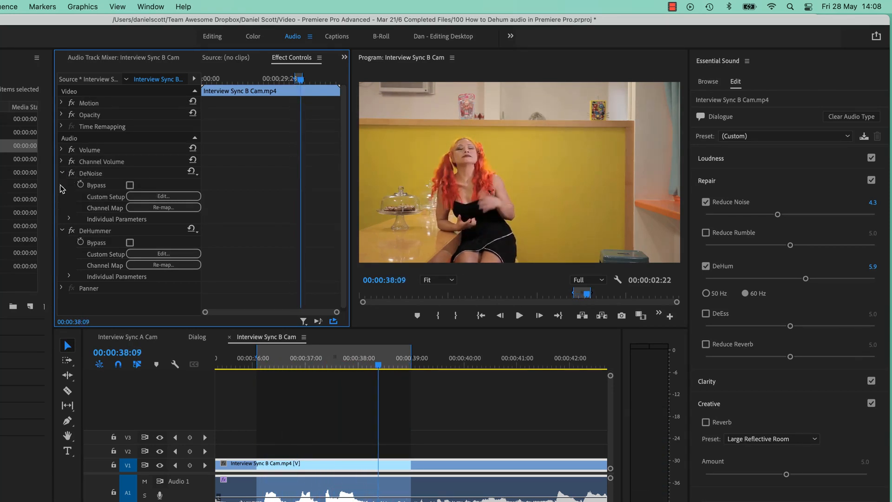